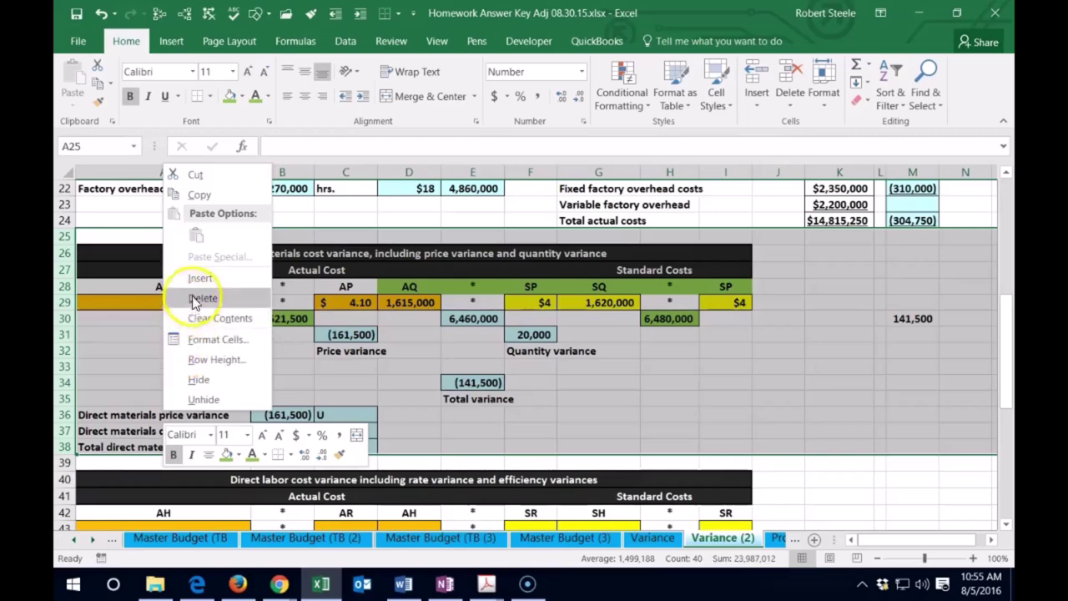
# - Hide rows 25 to 38 containing the direct materials variance section and select the direct labor variance heading in A40
pyautogui.click(191, 380)
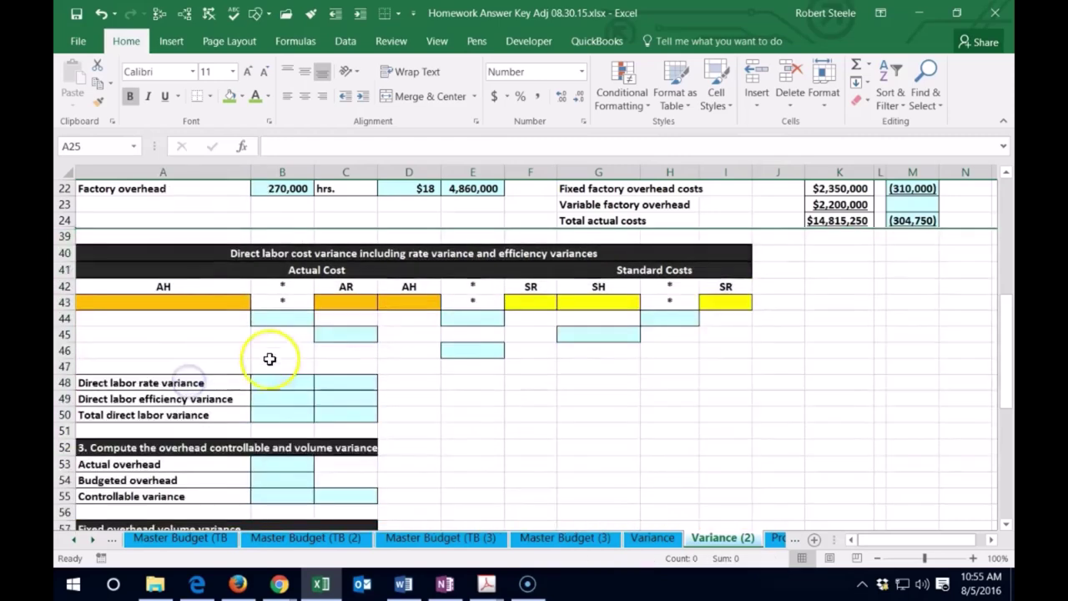
pyautogui.click(536, 393)
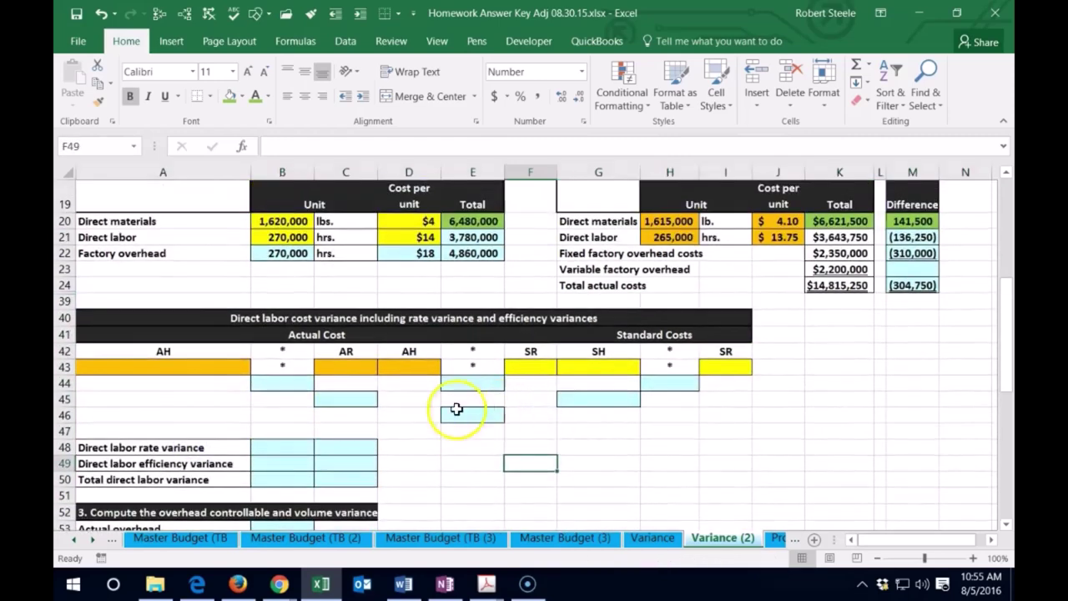
pyautogui.click(167, 317)
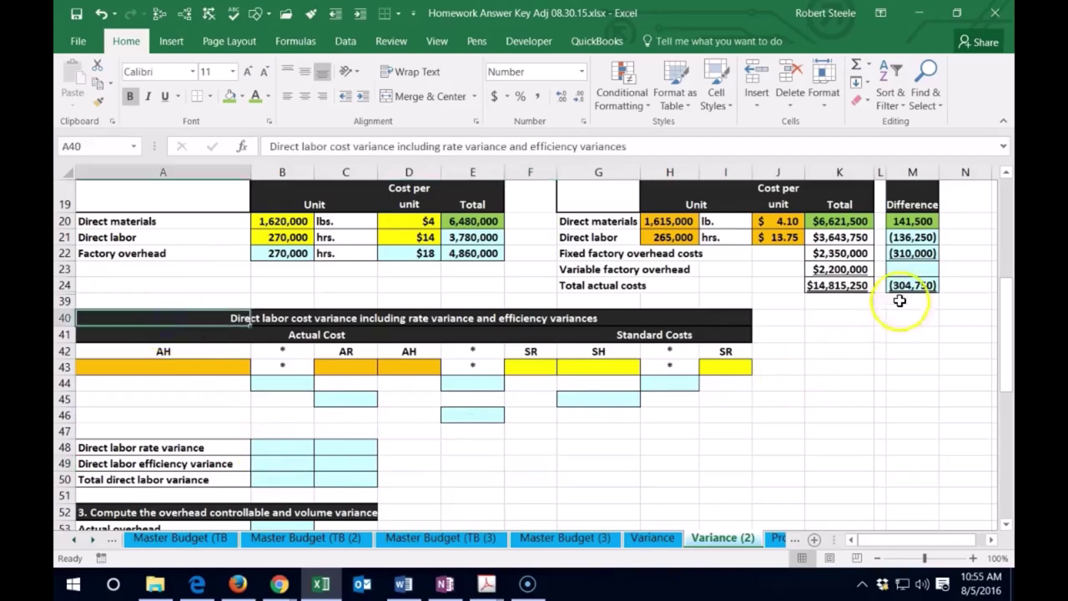
# - Fill the direct labor difference cell M21 with green and check the direct labor totals in K21 and E21
pyautogui.click(904, 238)
pyautogui.rightClick(905, 239)
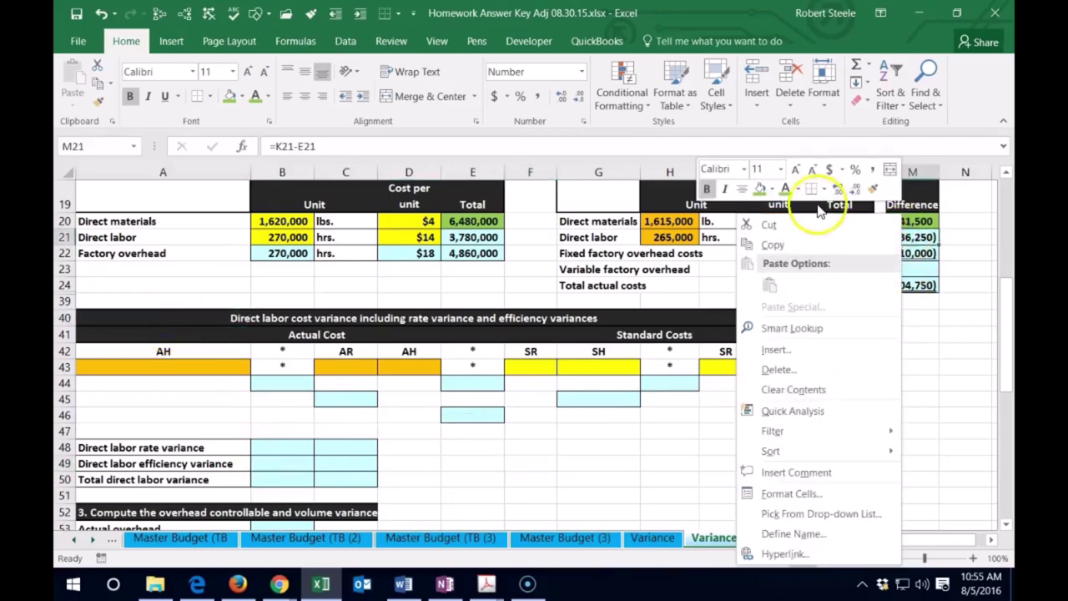
pyautogui.click(762, 187)
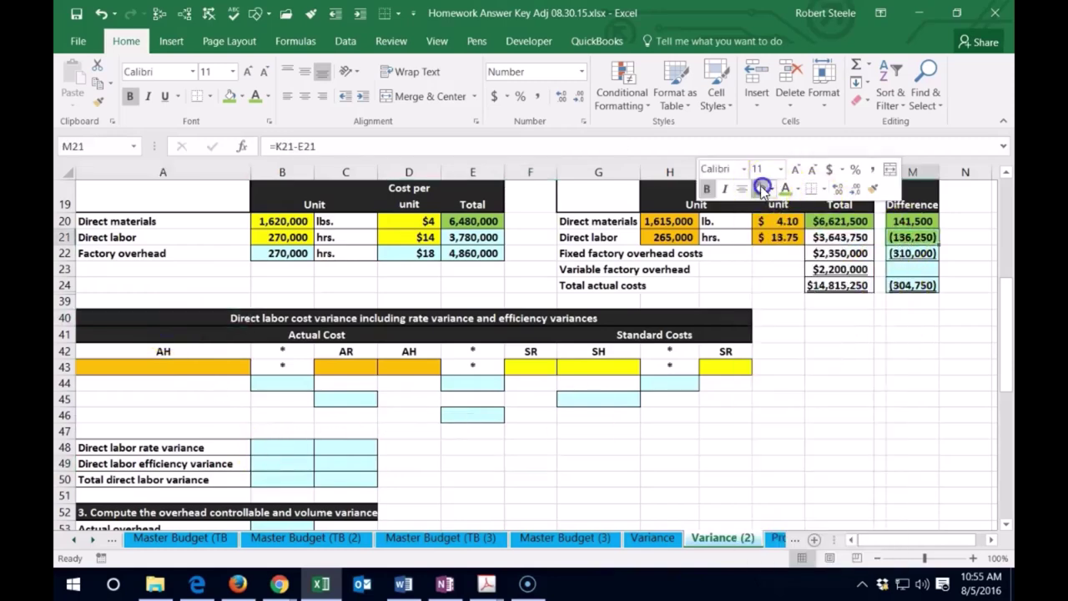
pyautogui.click(874, 364)
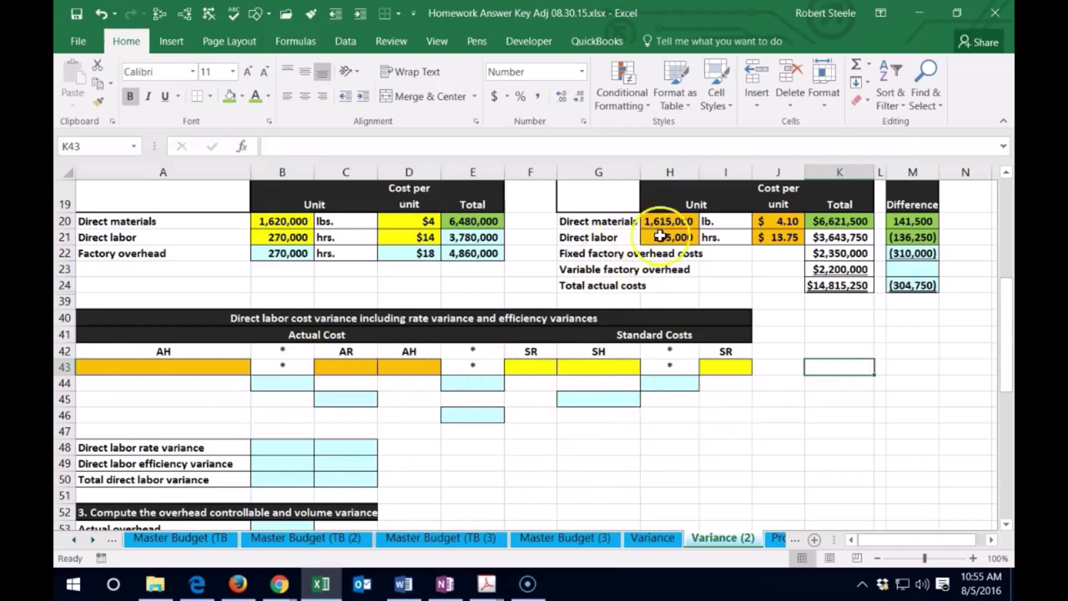
pyautogui.click(823, 238)
pyautogui.click(485, 238)
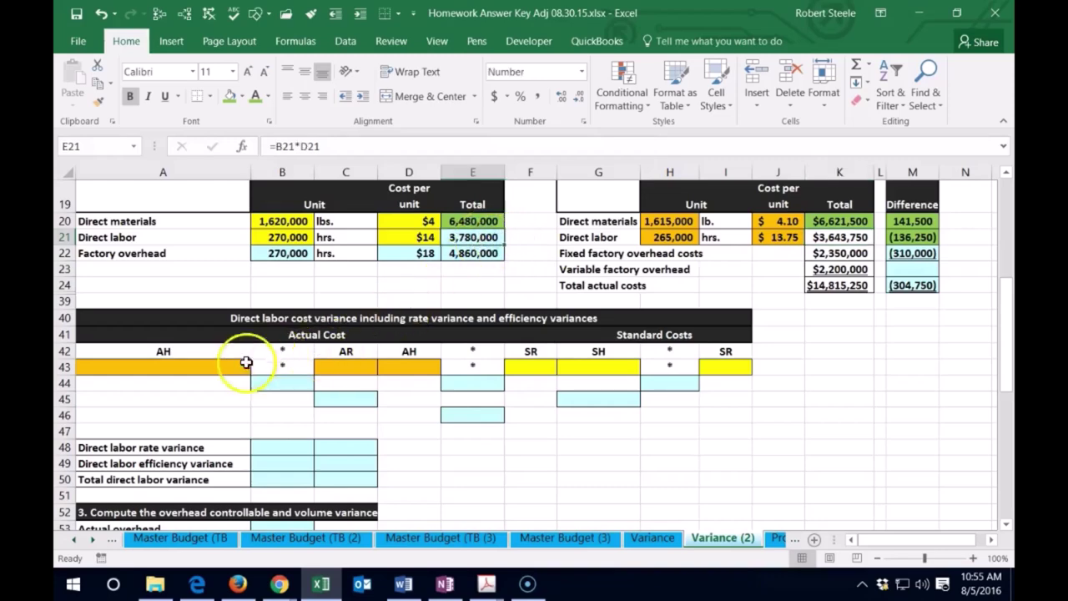
# - Link the actual hours in A43 to H21 and the actual rate in C43 to J21
pyautogui.click(210, 364)
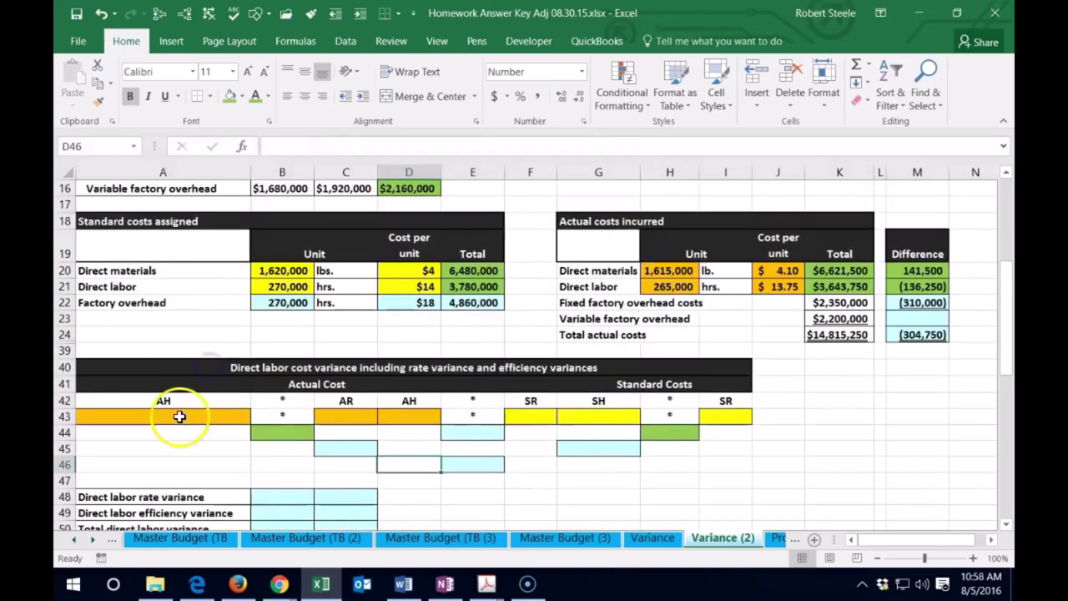
pyautogui.click(180, 415)
pyautogui.write('=')
pyautogui.click(672, 287)
pyautogui.press('Tab')
pyautogui.press('Tab')
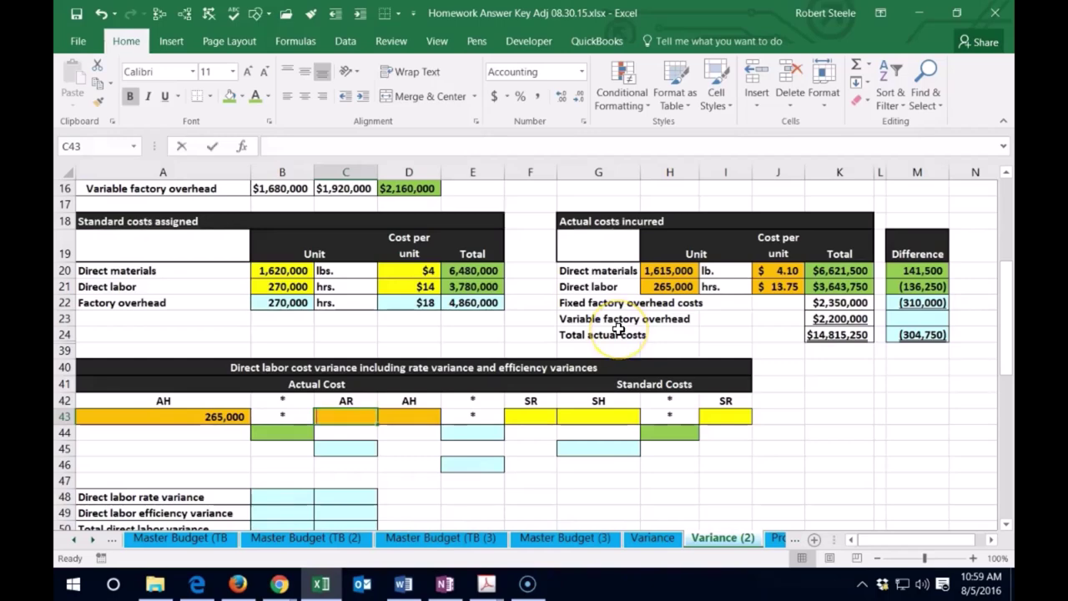
pyautogui.write('=')
pyautogui.click(779, 287)
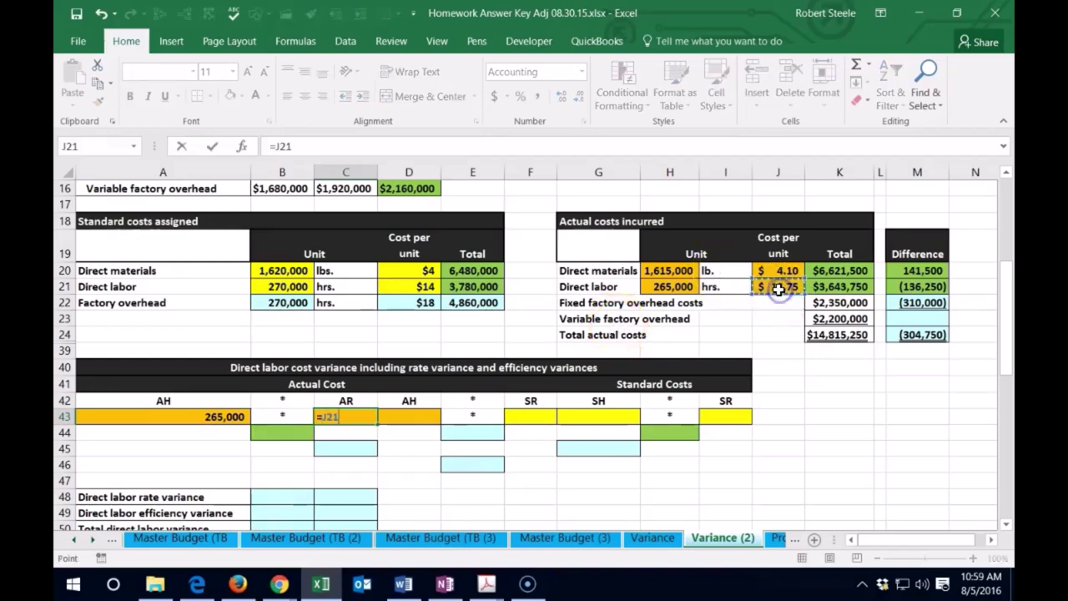
pyautogui.press('Return')
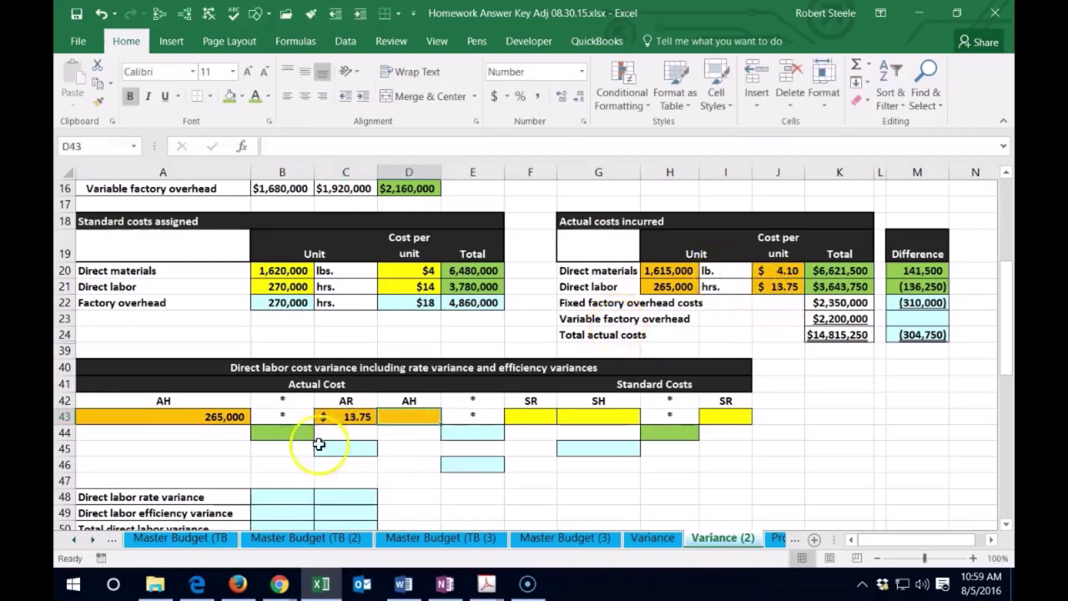
# - Calculate the actual labor cost in B44 as =A43*C43 and compare it with the actual direct labor total in K21
pyautogui.click(287, 431)
pyautogui.write('=')
pyautogui.click(237, 415)
pyautogui.write('*')
pyautogui.click(342, 414)
pyautogui.press('Return')
pyautogui.click(288, 432)
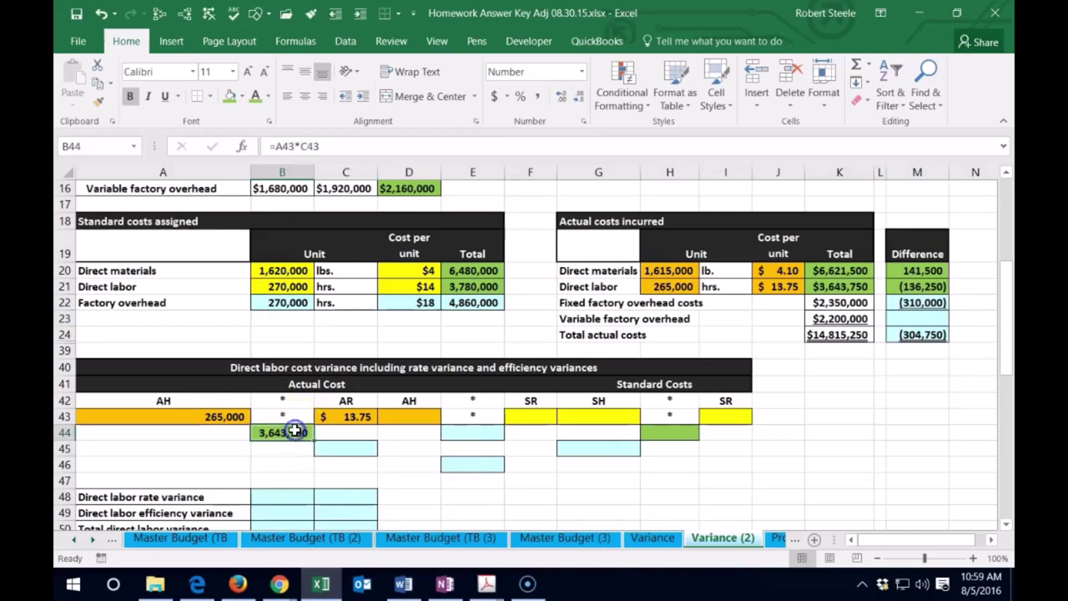
pyautogui.click(852, 287)
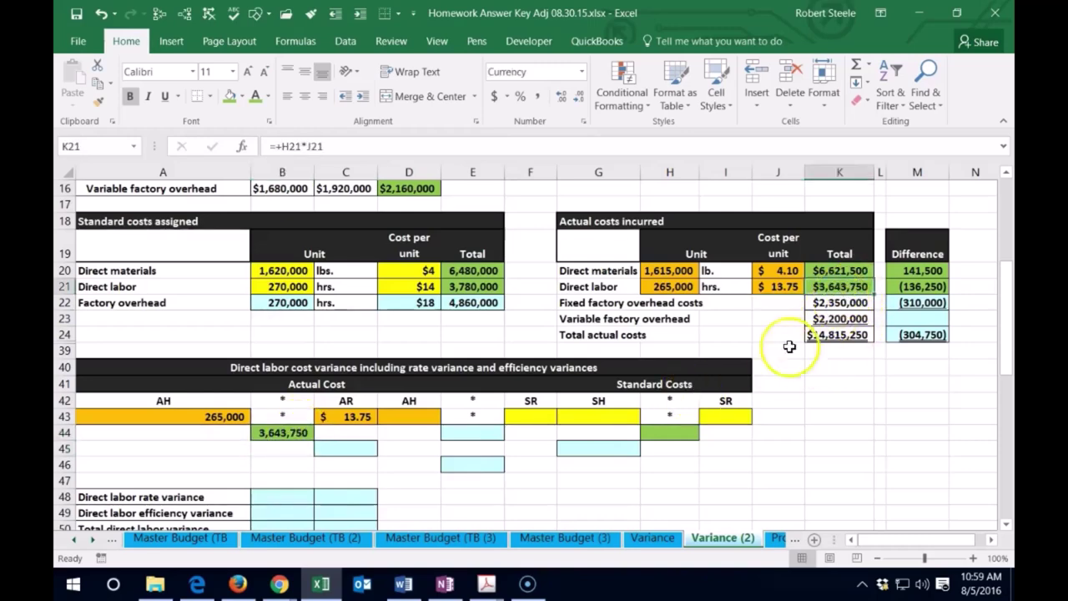
# - Link the standard hours in G43 to B21 and the standard rate in I43 to D21
pyautogui.click(531, 414)
pyautogui.click(620, 417)
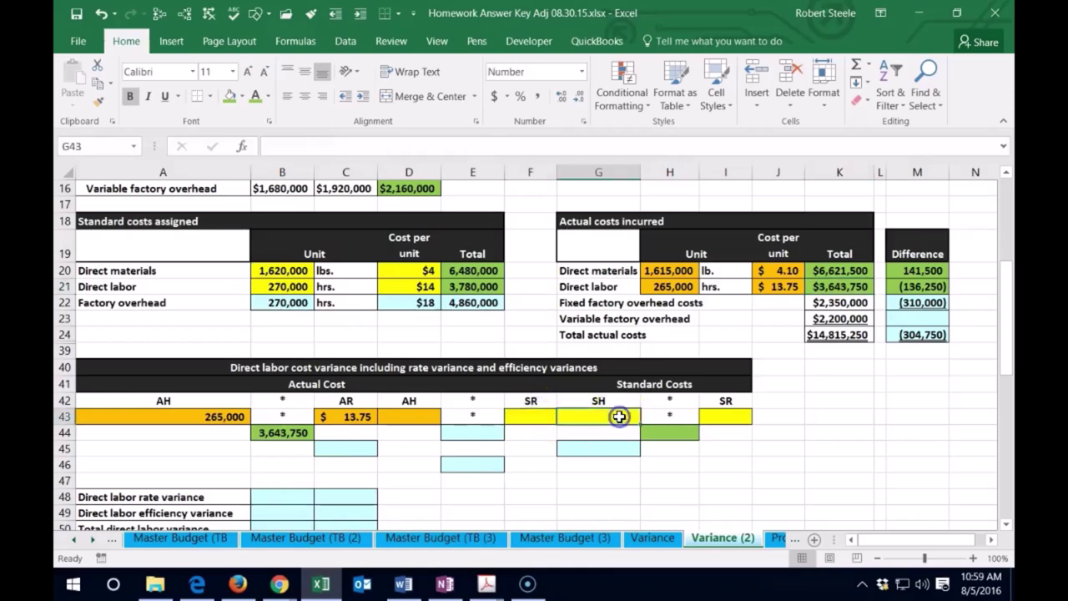
pyautogui.write('=')
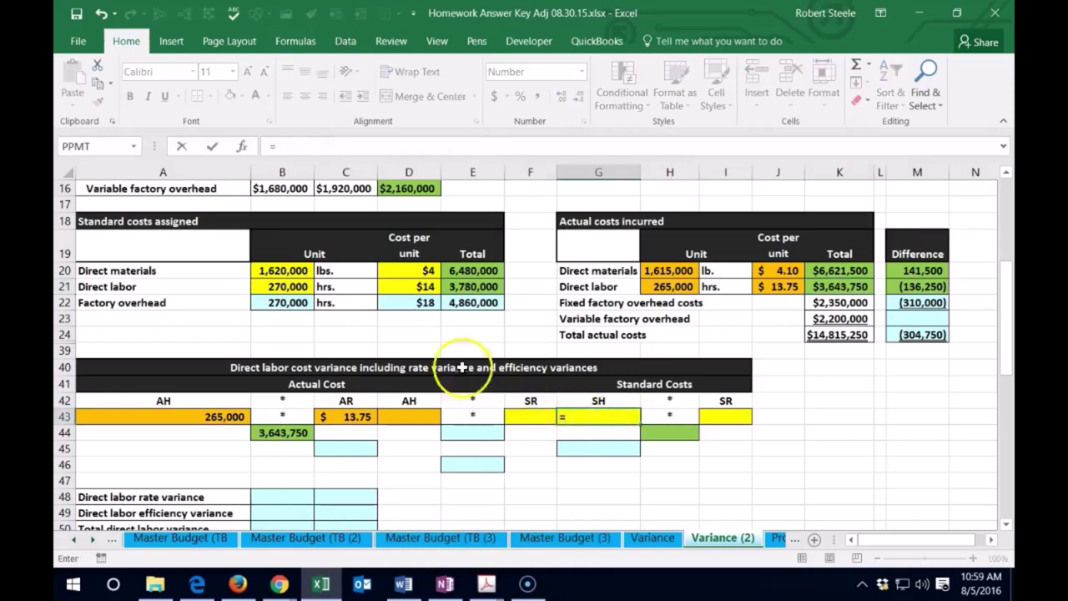
pyautogui.click(302, 286)
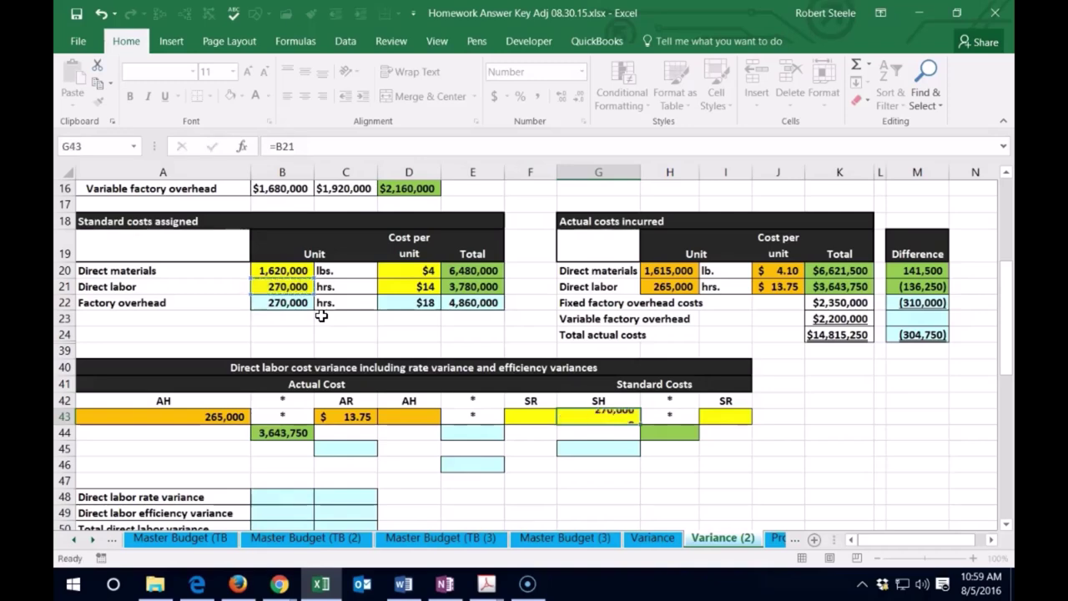
pyautogui.press('Tab')
pyautogui.press('Tab')
pyautogui.write('=')
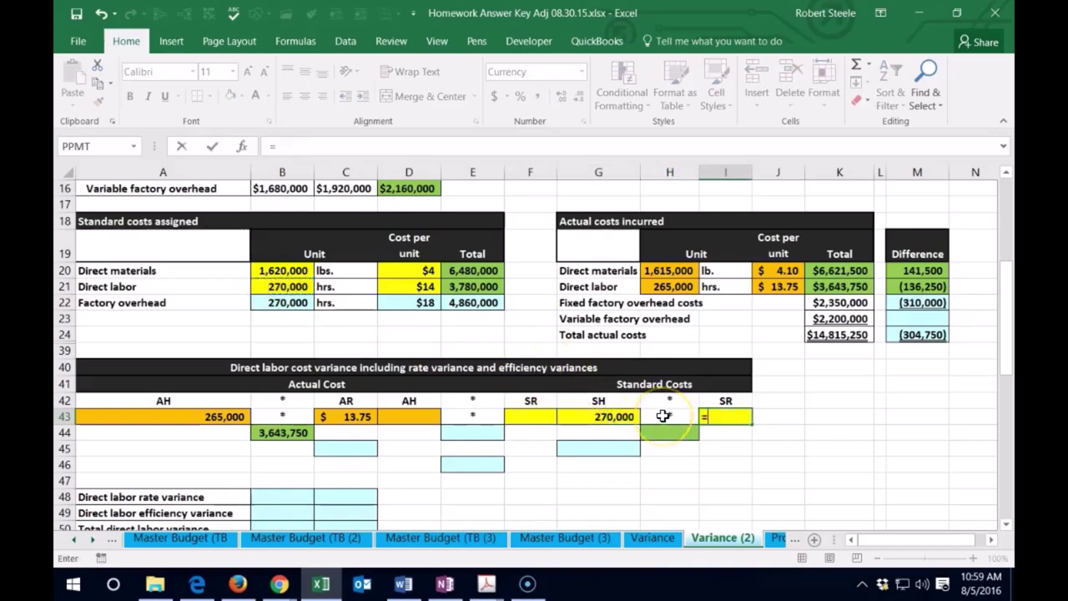
pyautogui.click(414, 286)
pyautogui.press('Return')
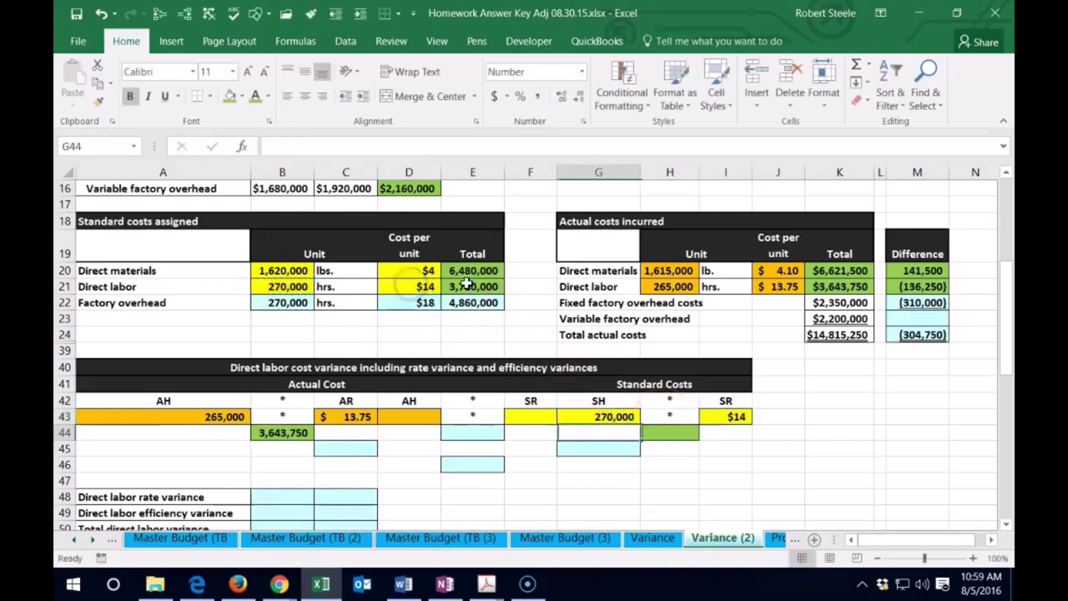
# - Calculate the standard labor cost in H44 as =G43*I43 and compare it with the standard direct labor total in E21
pyautogui.write('=')
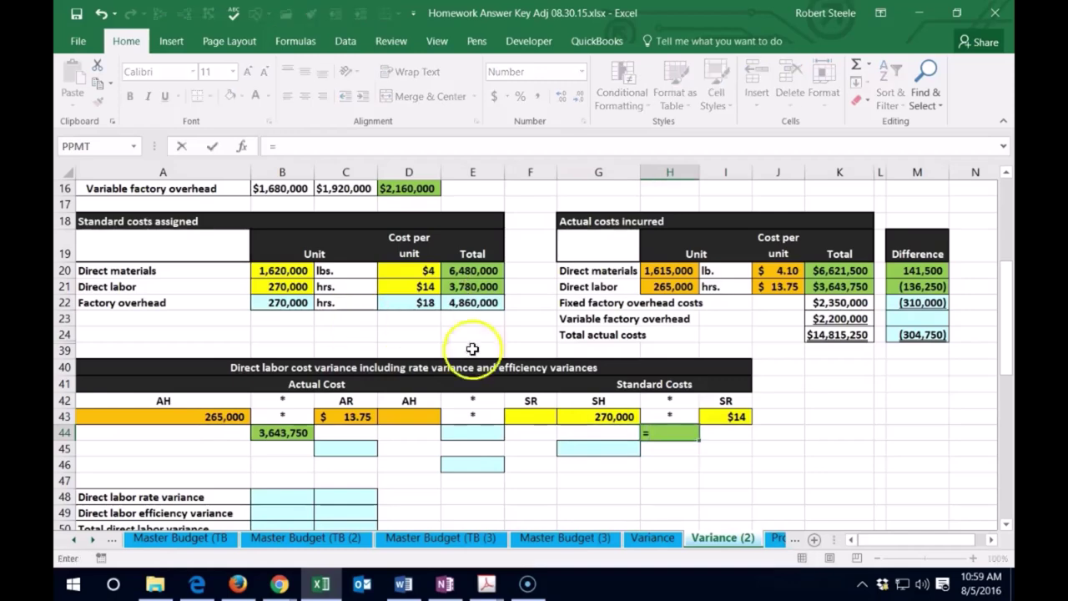
pyautogui.click(610, 415)
pyautogui.write('*')
pyautogui.click(729, 416)
pyautogui.press('Return')
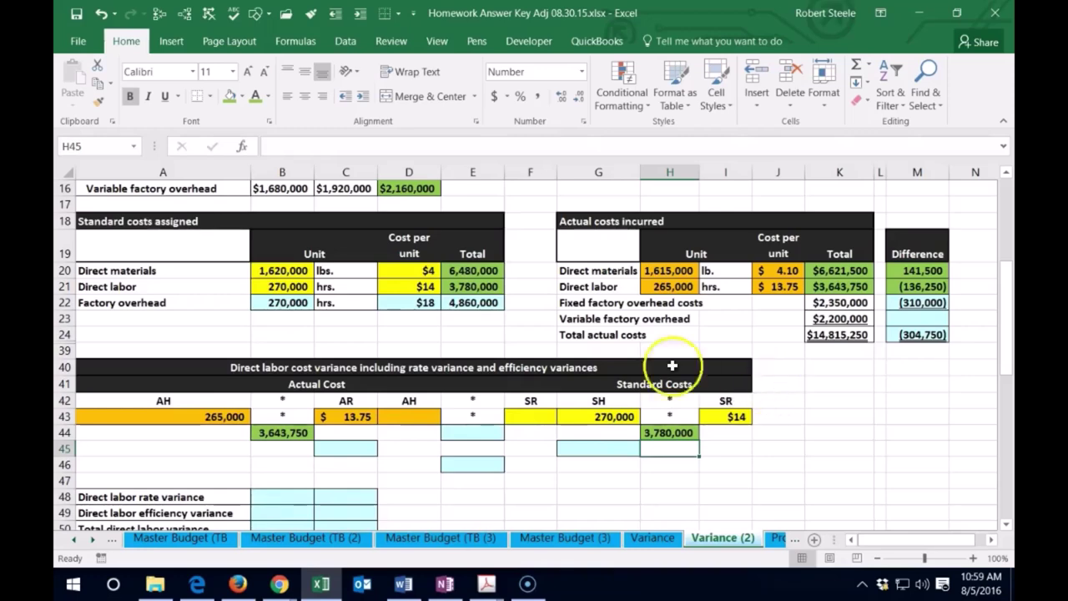
pyautogui.click(472, 286)
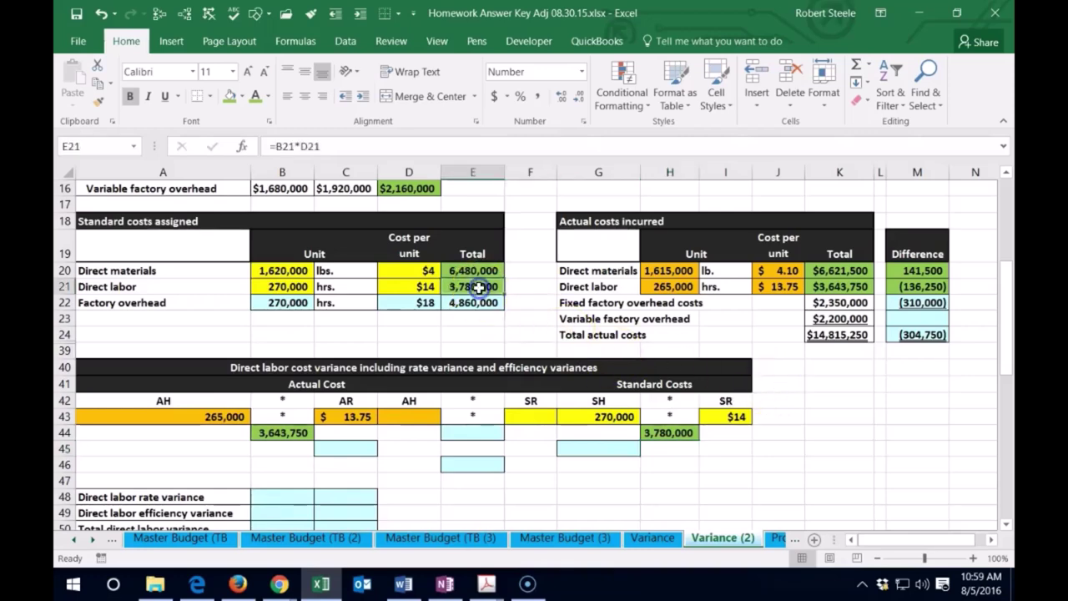
# - Enter =B44-H44 in M44 for the total labor difference and compare it with the direct labor difference in M21
pyautogui.click(905, 431)
pyautogui.write('=')
pyautogui.press('Left')
pyautogui.press('Left')
pyautogui.press('Left')
pyautogui.press('Left')
pyautogui.press('Left')
pyautogui.press('Left')
pyautogui.press('Left')
pyautogui.press('Left')
pyautogui.press('Left')
pyautogui.press('Left')
pyautogui.press('Left')
pyautogui.press('Left')
pyautogui.press('Right')
pyautogui.write('-')
pyautogui.press('Left')
pyautogui.press('Left')
pyautogui.press('Left')
pyautogui.press('Left')
pyautogui.press('Left')
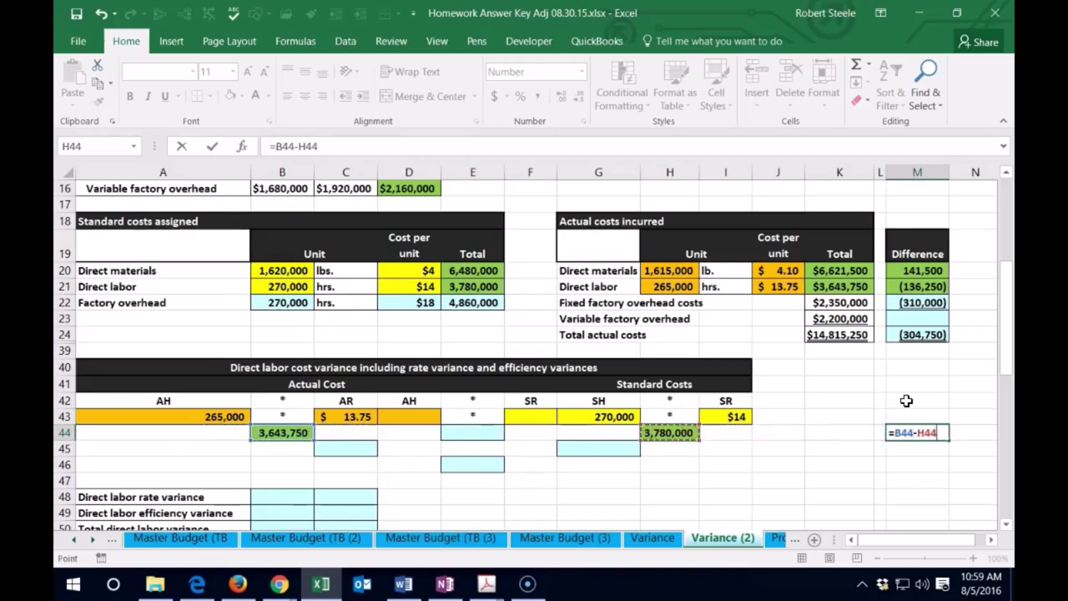
pyautogui.hotkey('ctrl', 'Return')
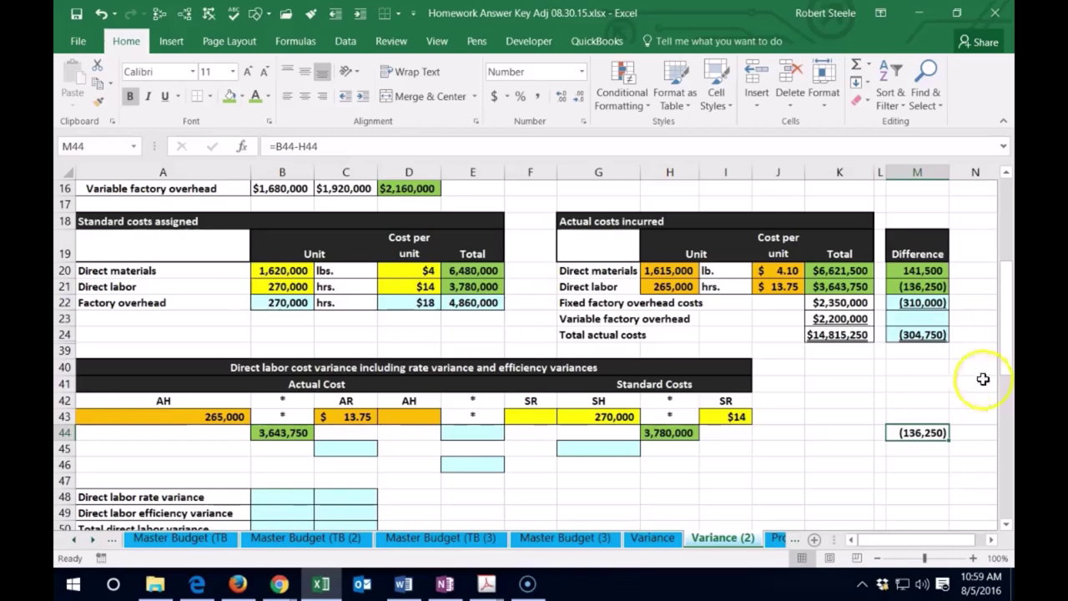
pyautogui.click(898, 286)
pyautogui.click(913, 432)
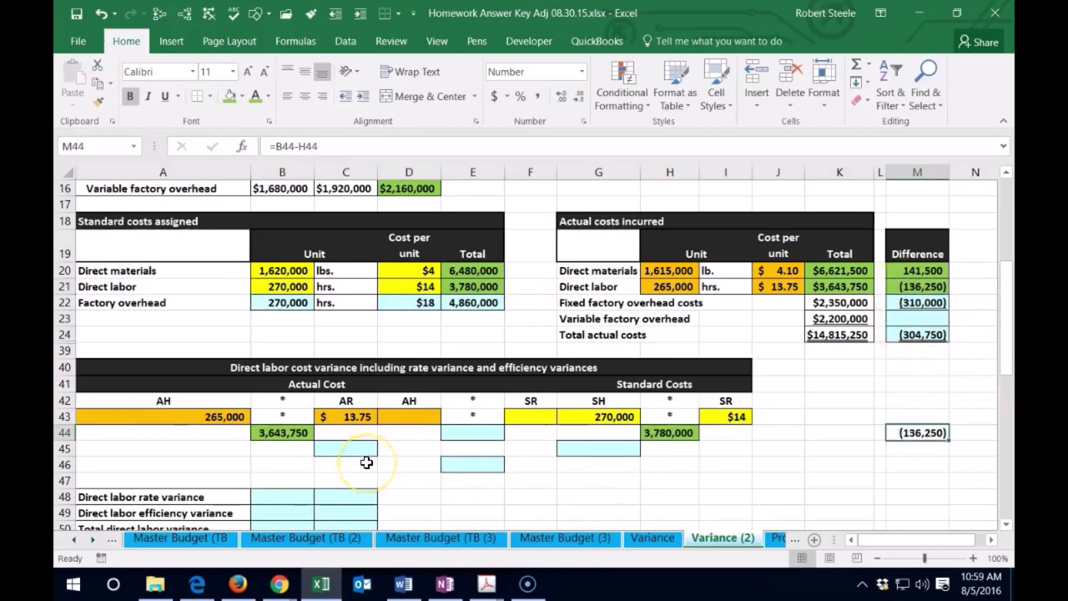
# - Fill the header cells A42:F42 with green and review the AH*AR and AH*SR label pairs
pyautogui.moveTo(186, 399); pyautogui.dragTo(529, 398)
pyautogui.rightClick(527, 399)
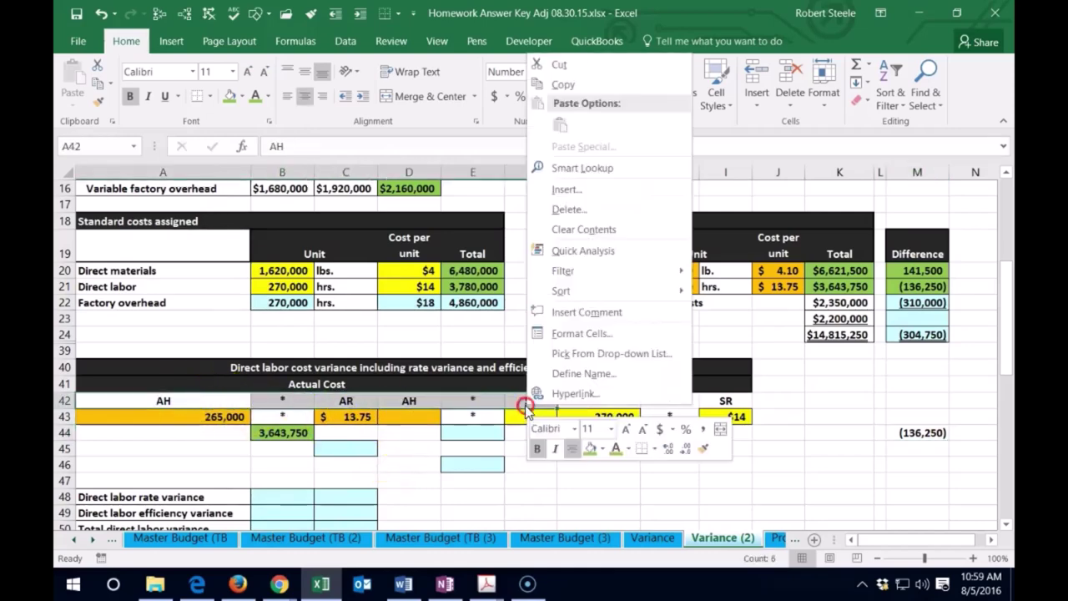
pyautogui.click(589, 451)
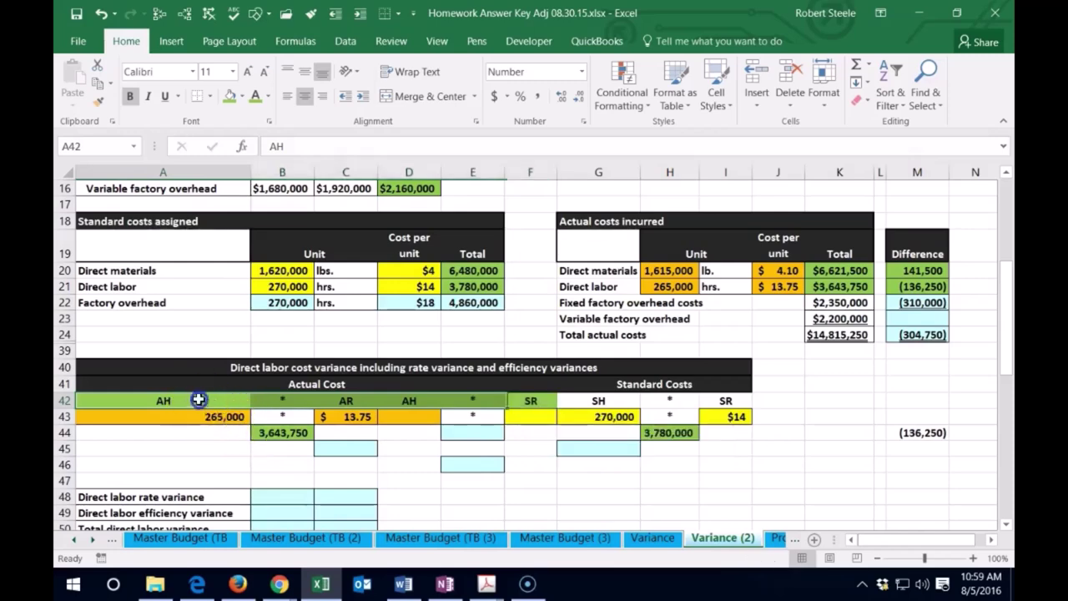
pyautogui.moveTo(195, 400); pyautogui.dragTo(334, 400)
pyautogui.moveTo(417, 401); pyautogui.dragTo(519, 402)
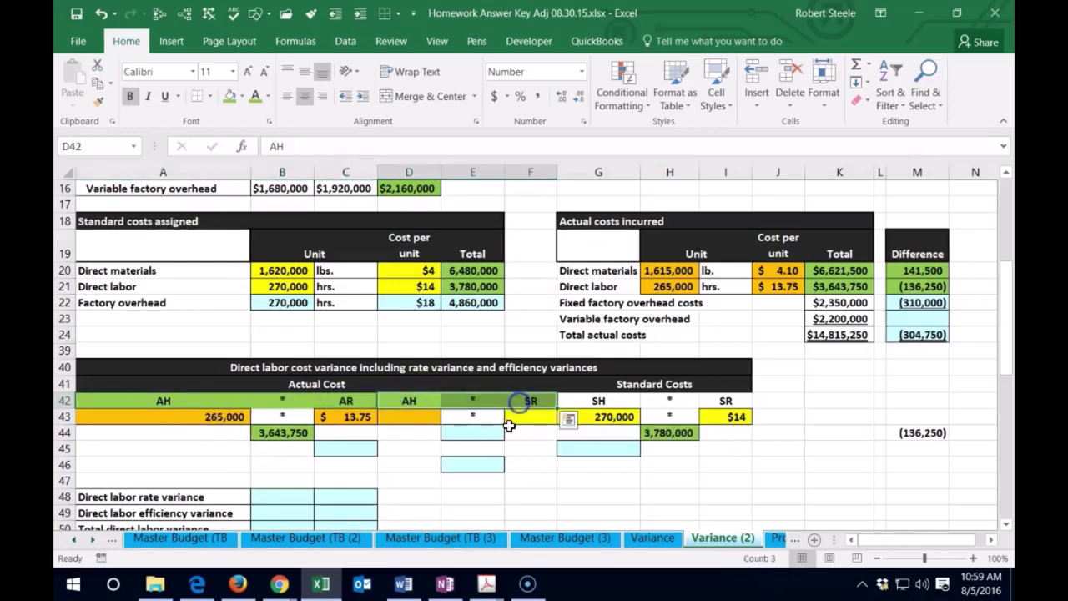
pyautogui.click(182, 402)
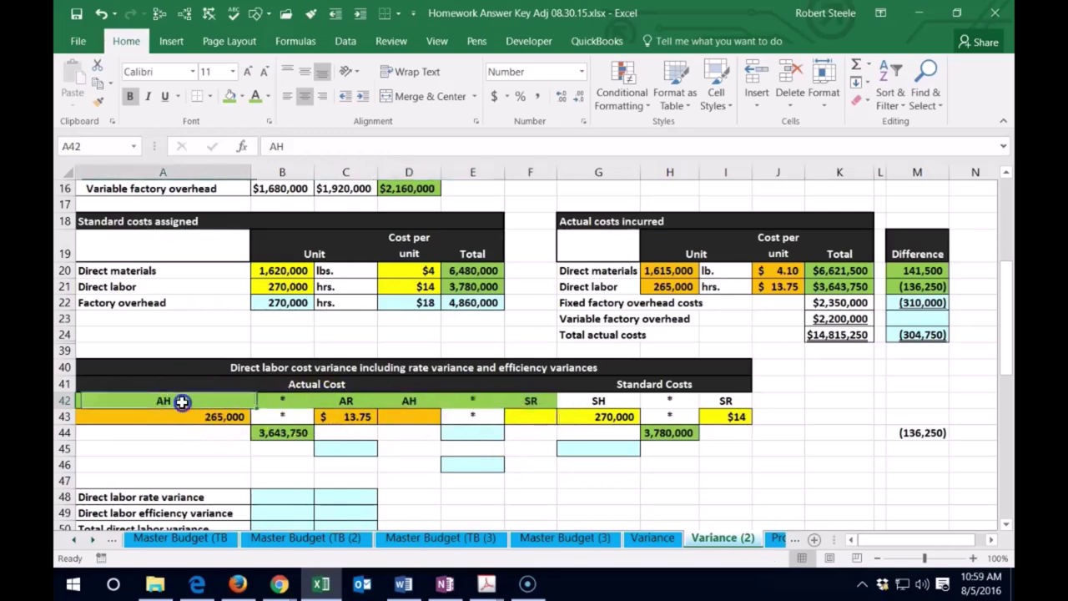
pyautogui.moveTo(228, 399); pyautogui.dragTo(330, 400)
pyautogui.moveTo(412, 402); pyautogui.dragTo(517, 401)
pyautogui.hotkey('ctrl', 'v')
# - Link the middle column's actual hours in D43 to H21 and the standard rate in F43 to D21
pyautogui.click(523, 416)
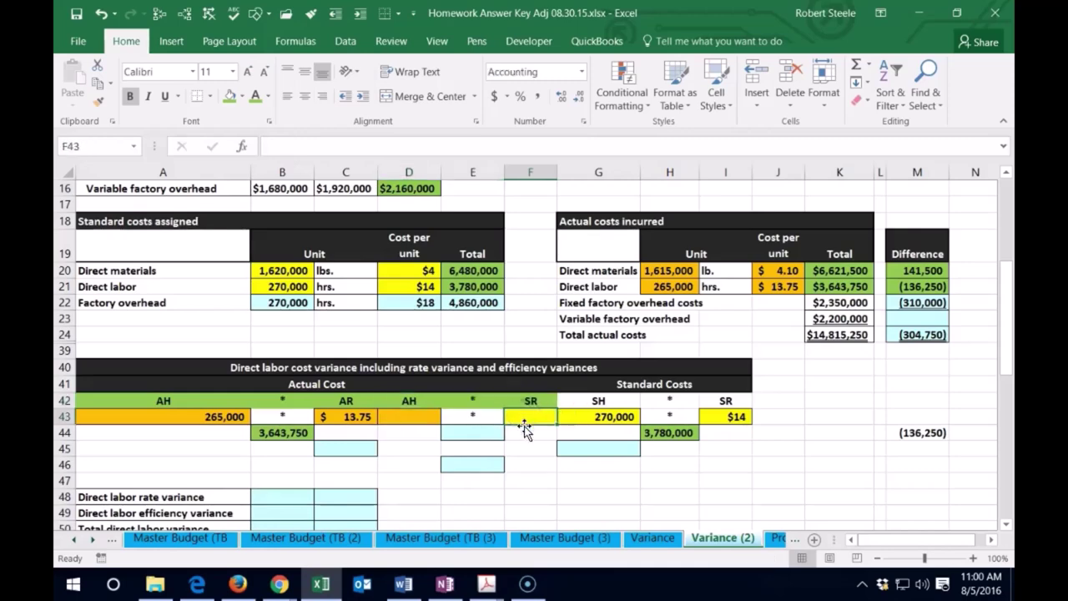
pyautogui.click(400, 416)
pyautogui.write('=')
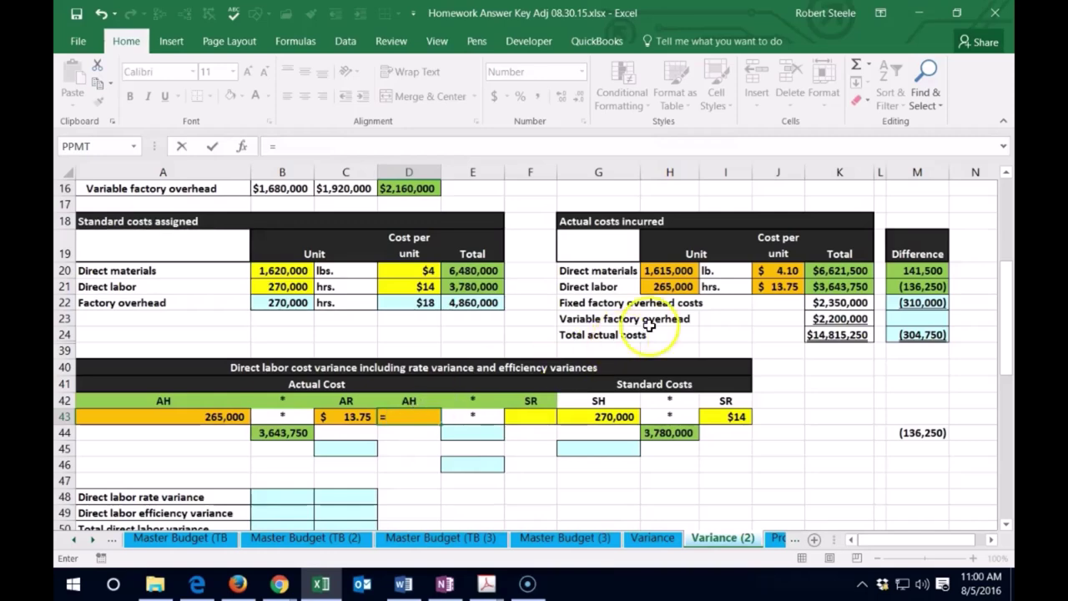
pyautogui.click(661, 289)
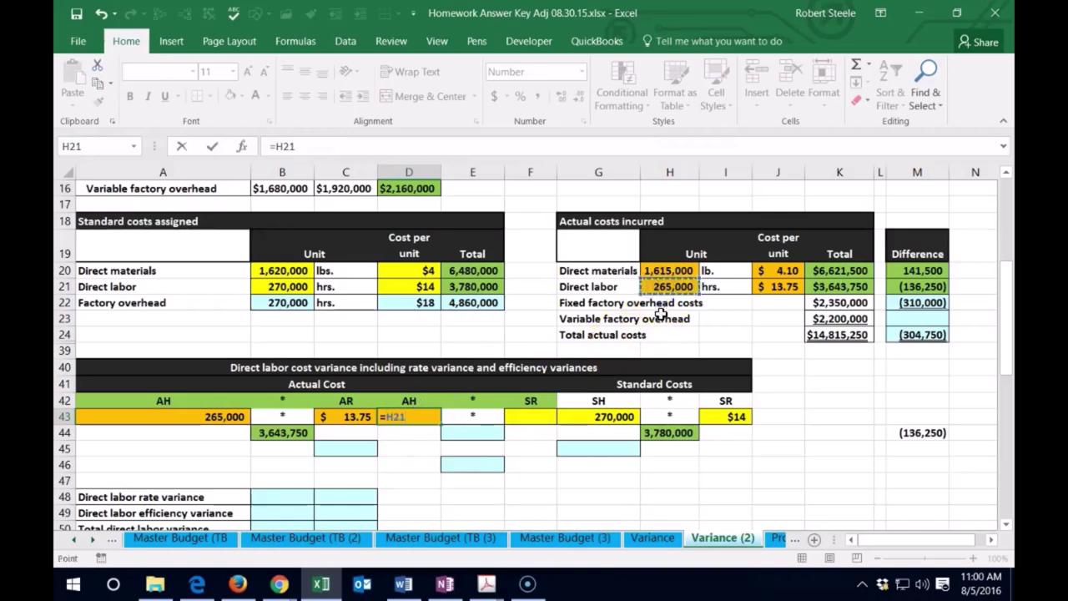
pyautogui.press('Tab')
pyautogui.press('Tab')
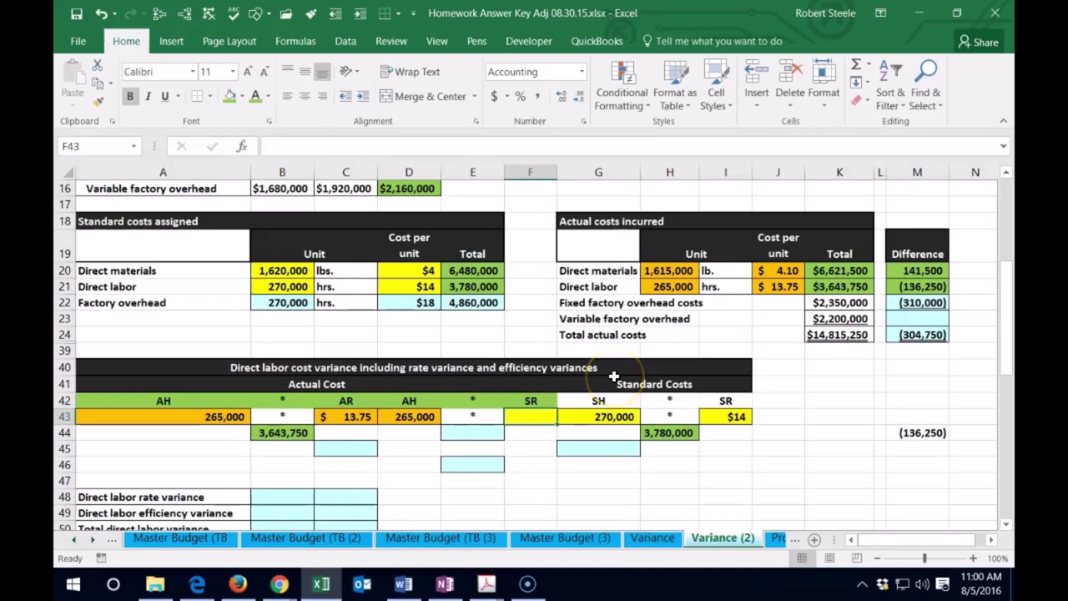
pyautogui.write('=')
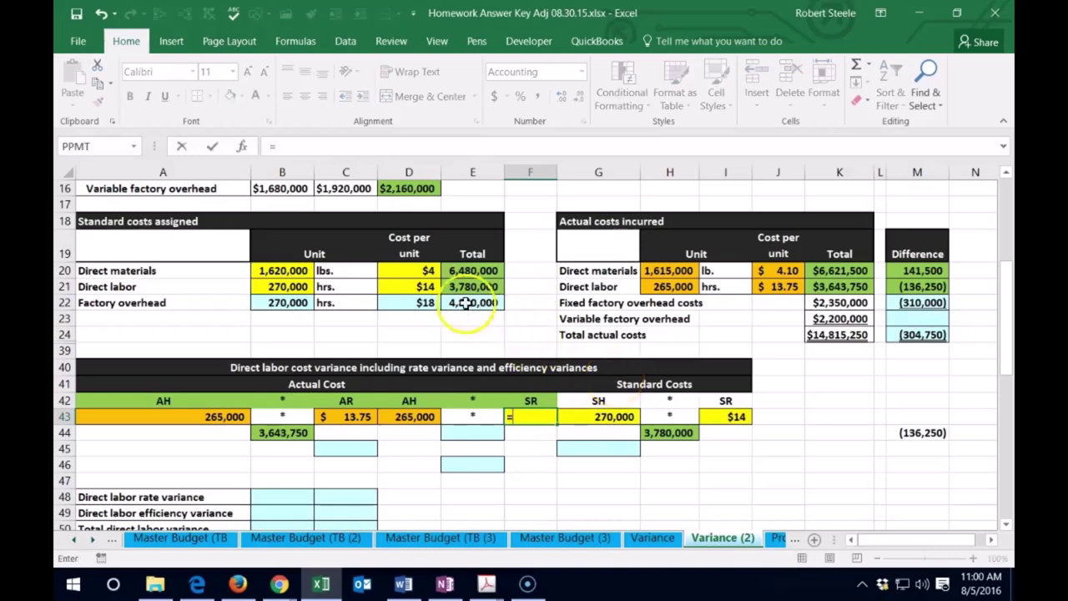
pyautogui.click(421, 287)
pyautogui.press('Return')
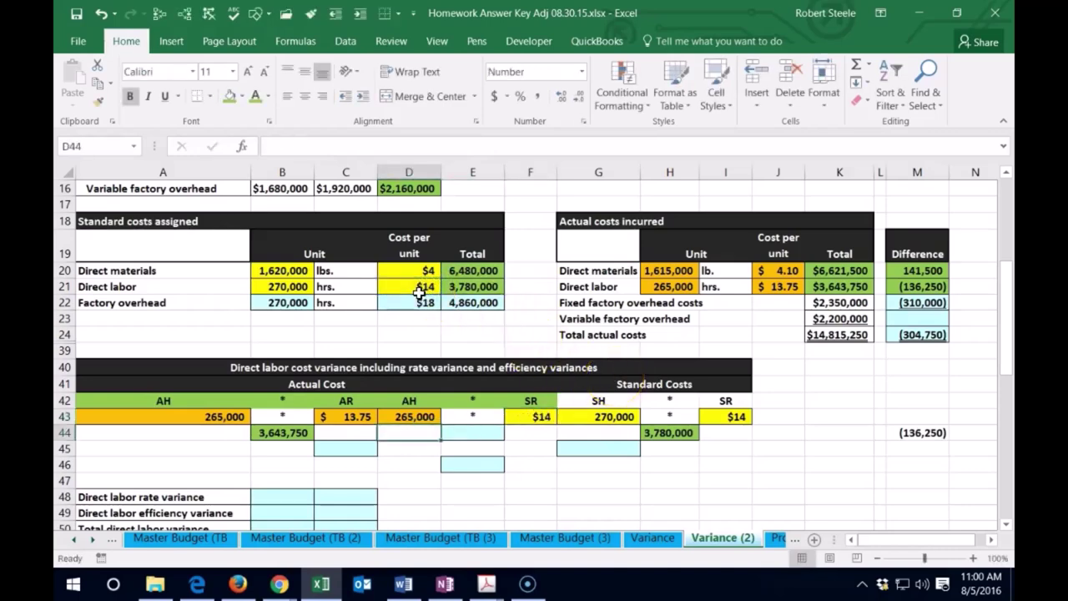
pyautogui.press('Tab')
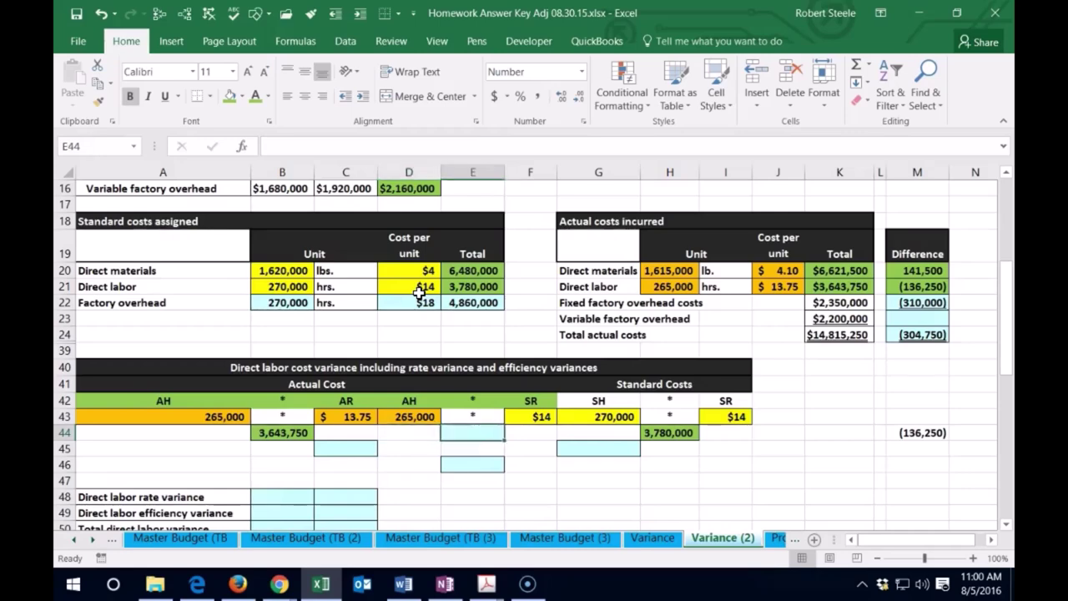
# - Calculate actual hours at the standard rate in E44 as =D43*F43
pyautogui.click(355, 418)
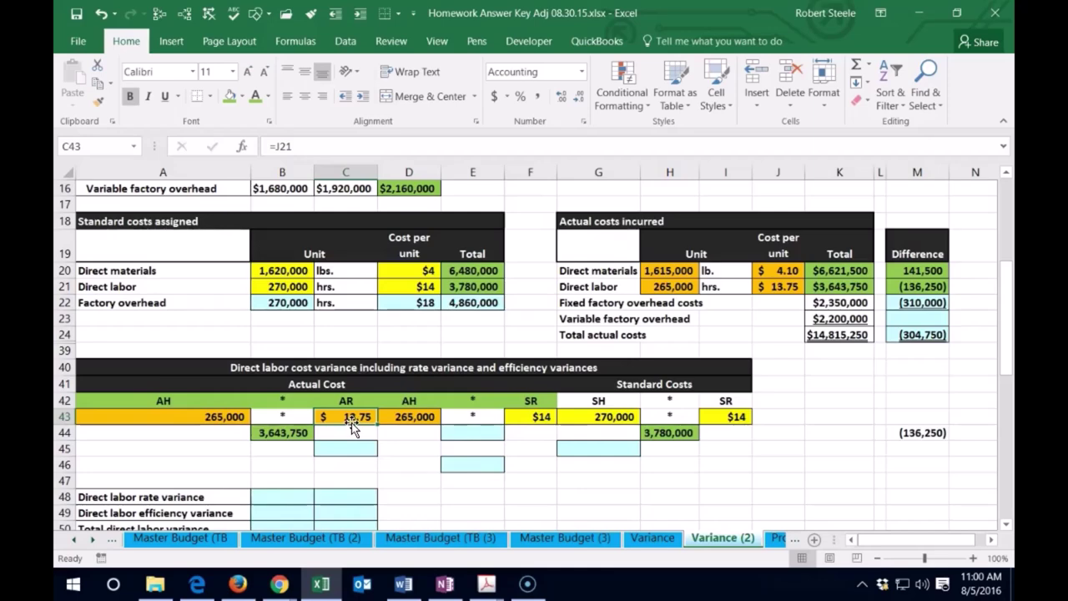
pyautogui.click(527, 417)
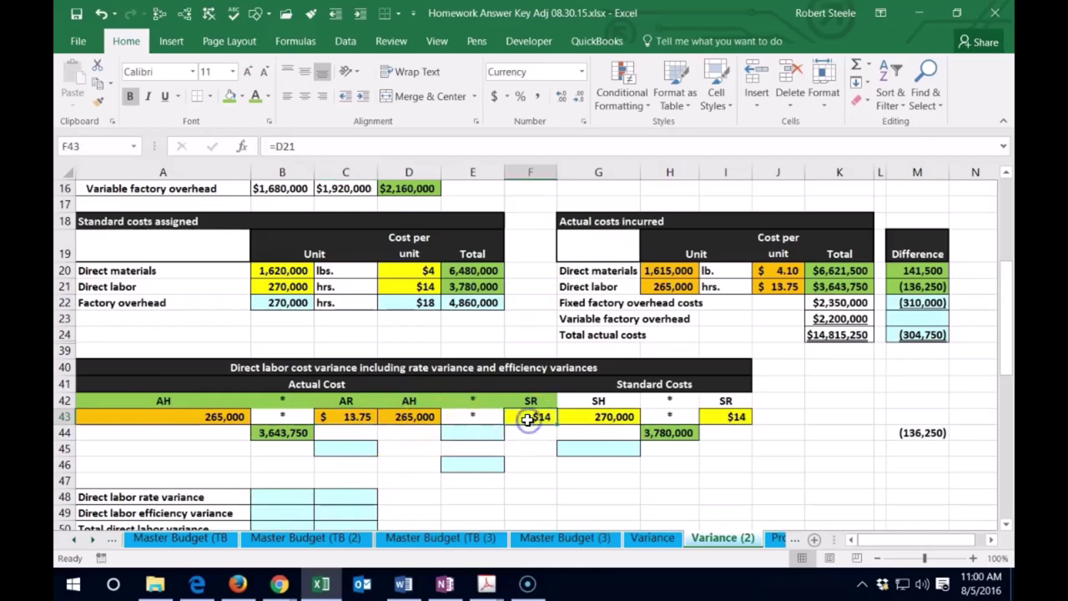
pyautogui.click(488, 432)
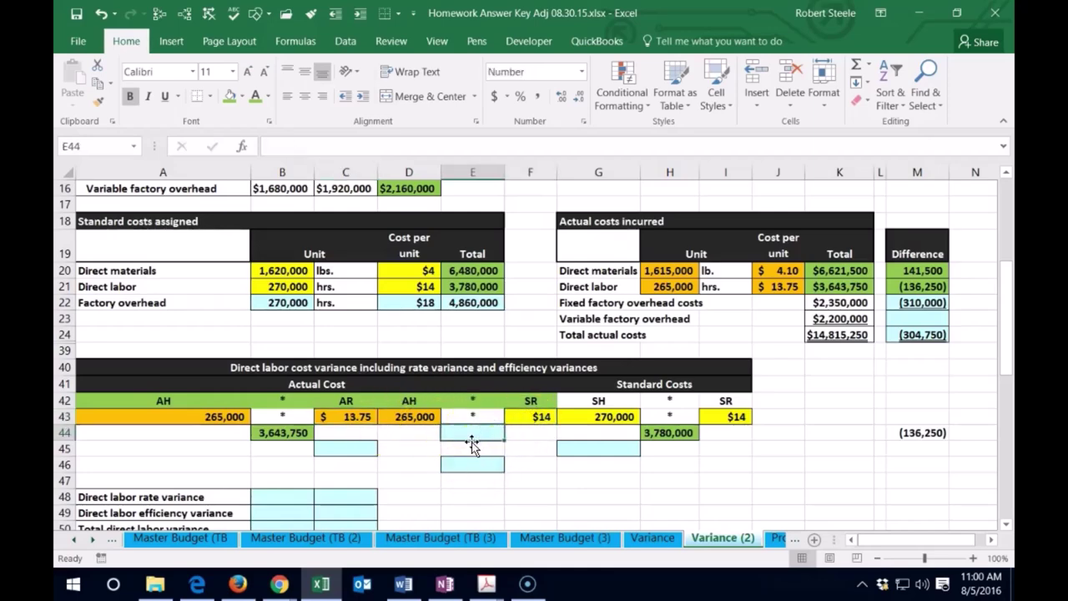
pyautogui.write('=')
pyautogui.click(410, 421)
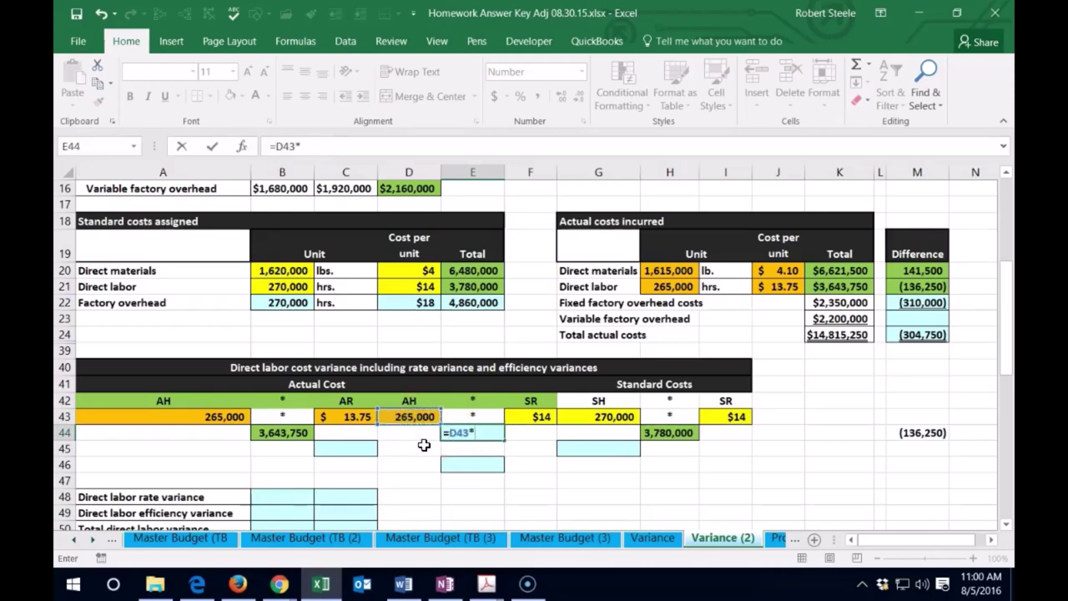
pyautogui.click(521, 419)
pyautogui.press('Return')
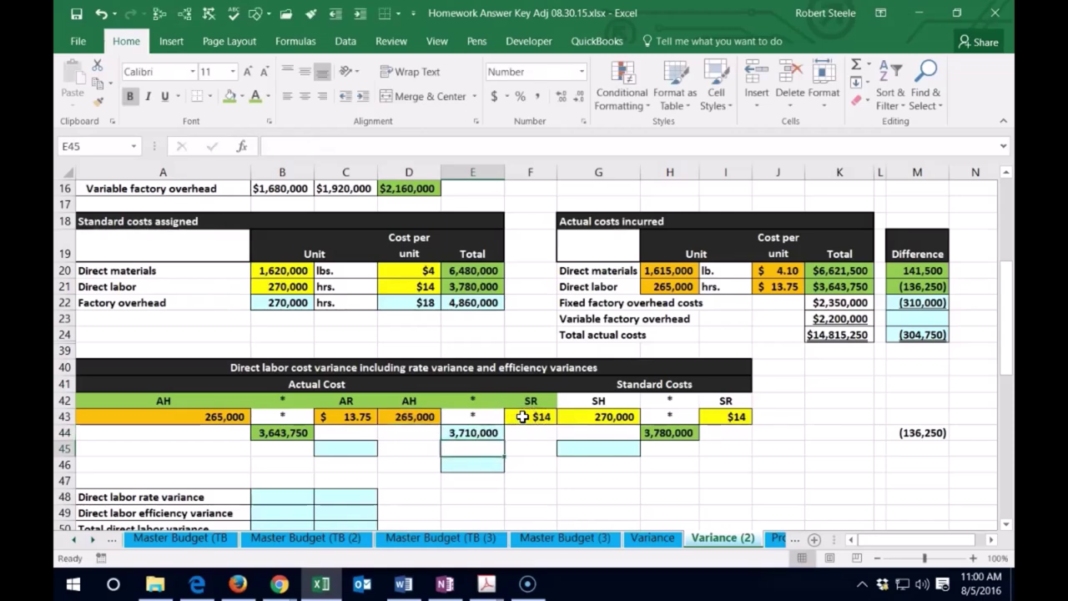
# - Calculate the labor rate variance in C45 as =E44-B44
pyautogui.press('Left')
pyautogui.press('Left')
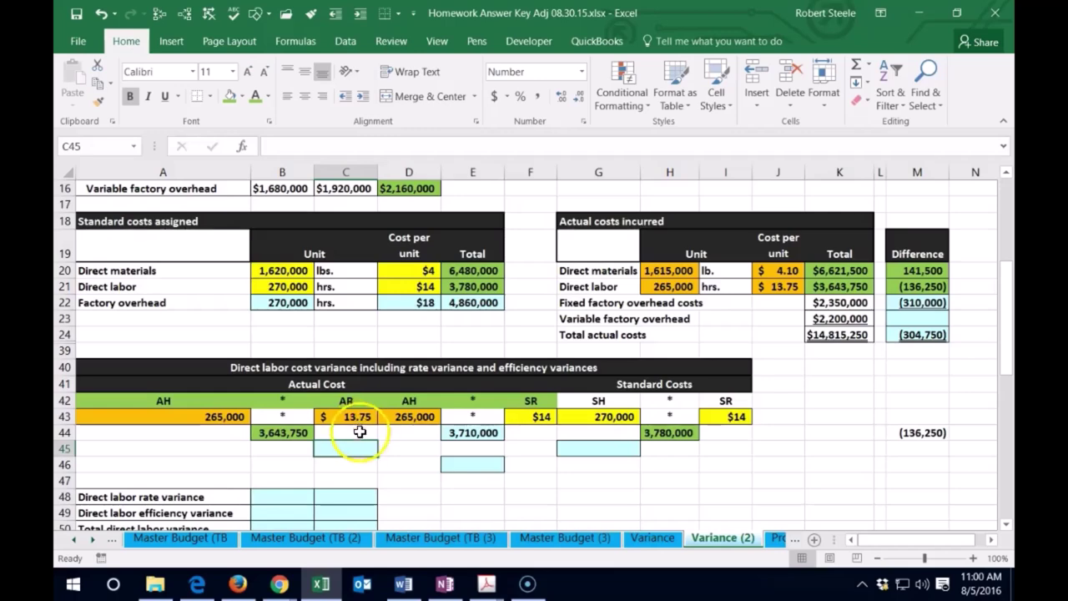
pyautogui.write('=')
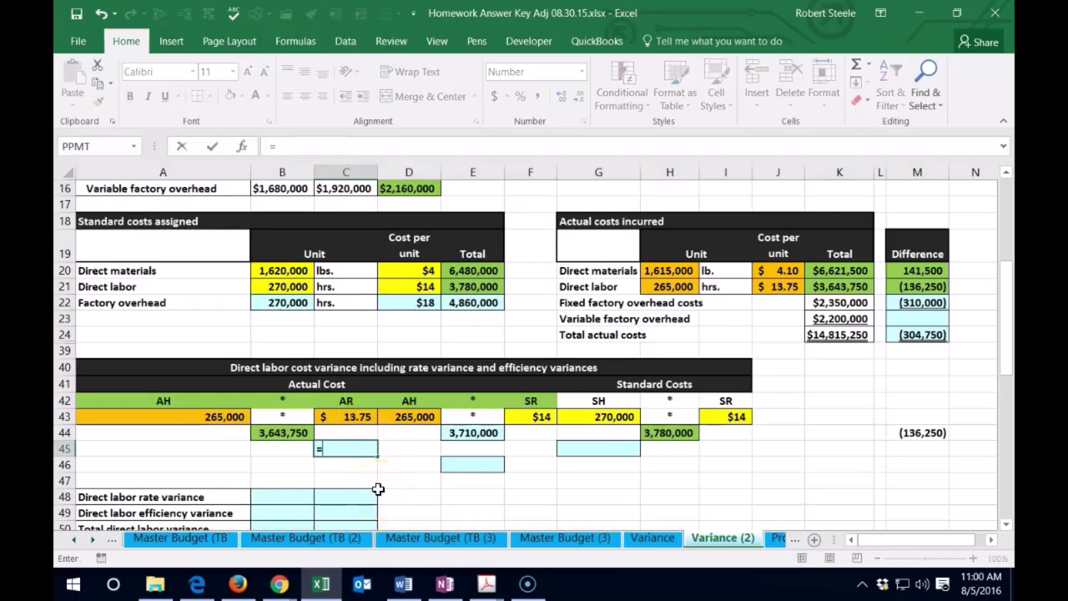
pyautogui.click(472, 432)
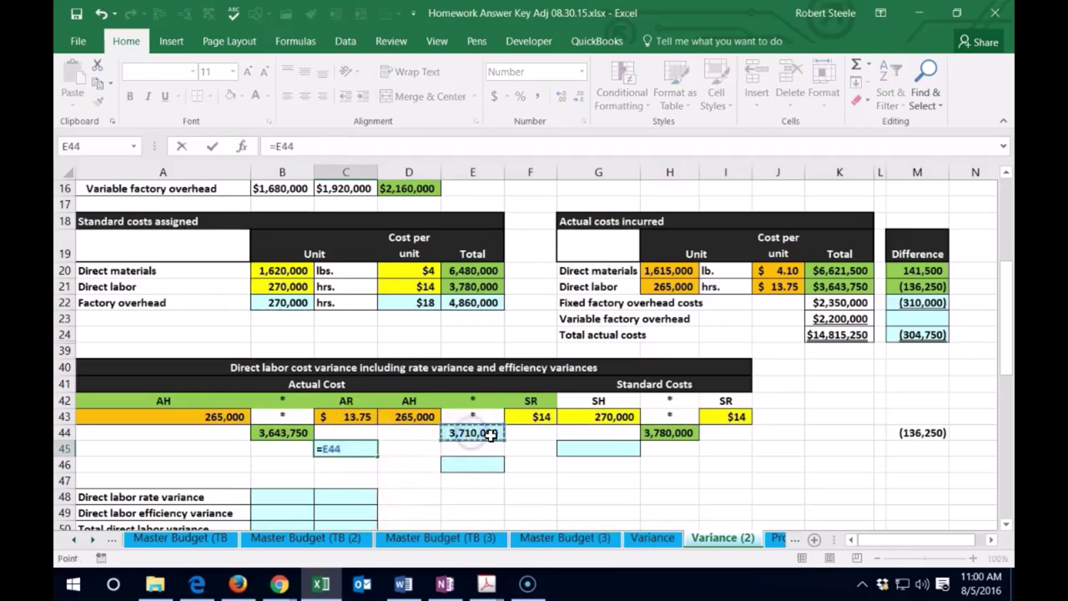
pyautogui.write('-')
pyautogui.click(281, 431)
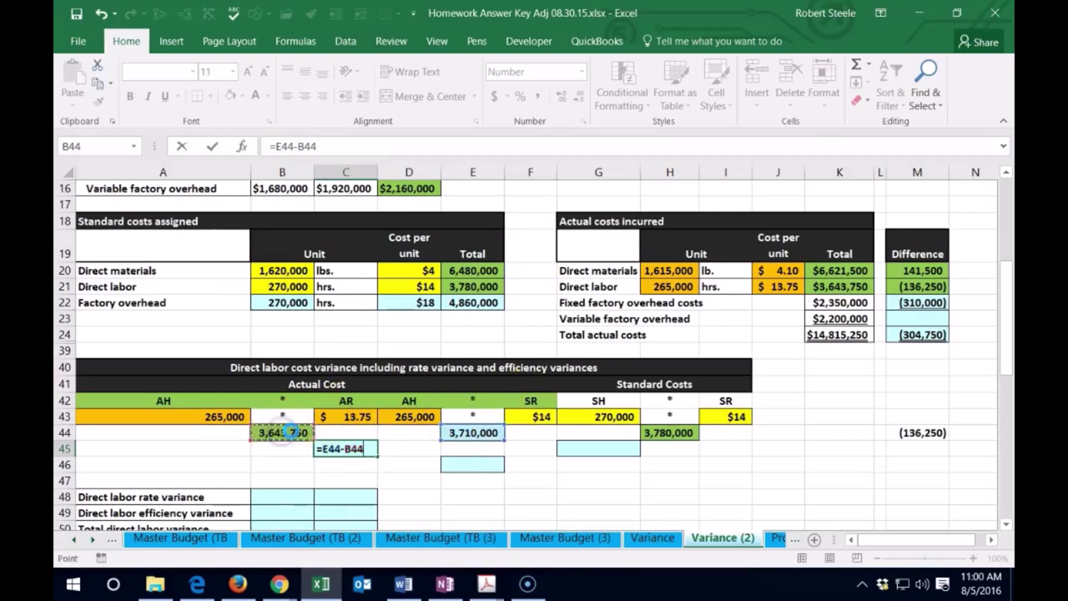
pyautogui.press('Return')
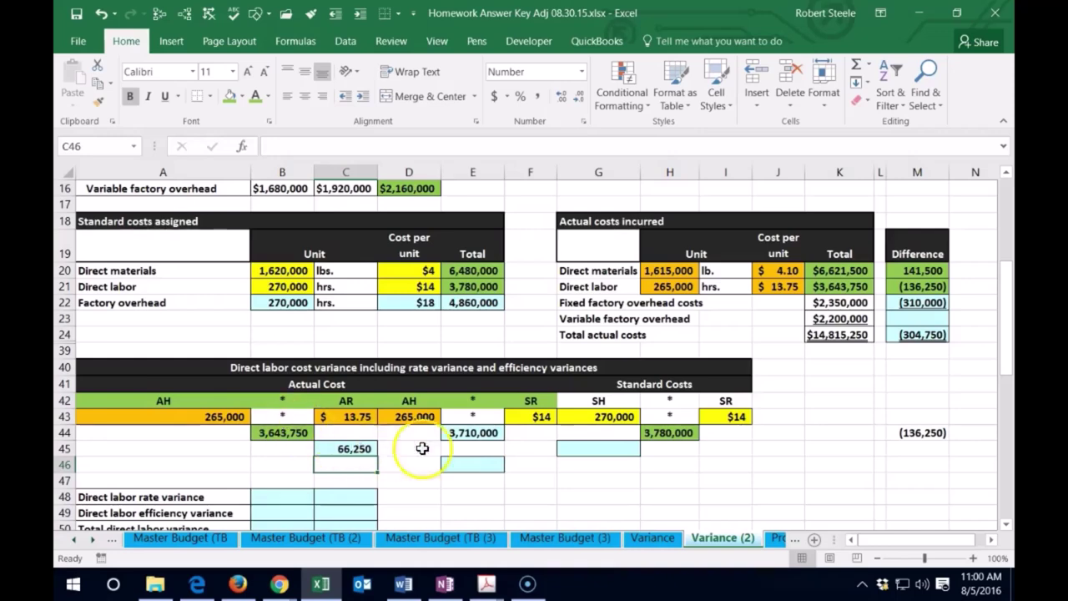
# - Compare the standard rate in F43 with the actual rate in C43, and remove the fill from header cells A42:F42
pyautogui.click(523, 419)
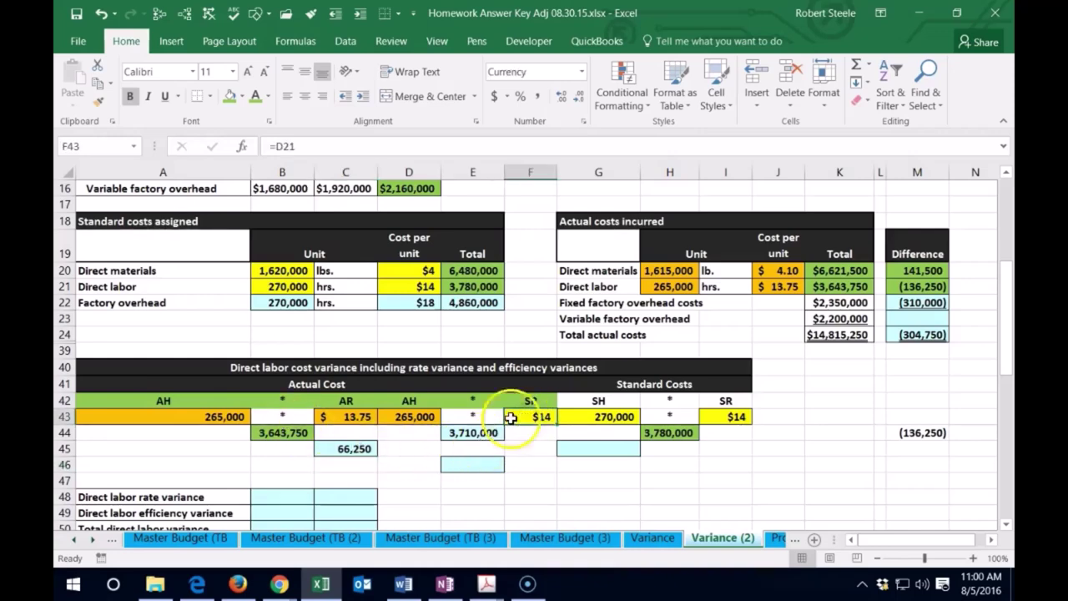
pyautogui.click(351, 414)
pyautogui.click(208, 403)
pyautogui.moveTo(209, 402); pyautogui.dragTo(534, 400)
pyautogui.rightClick(534, 400)
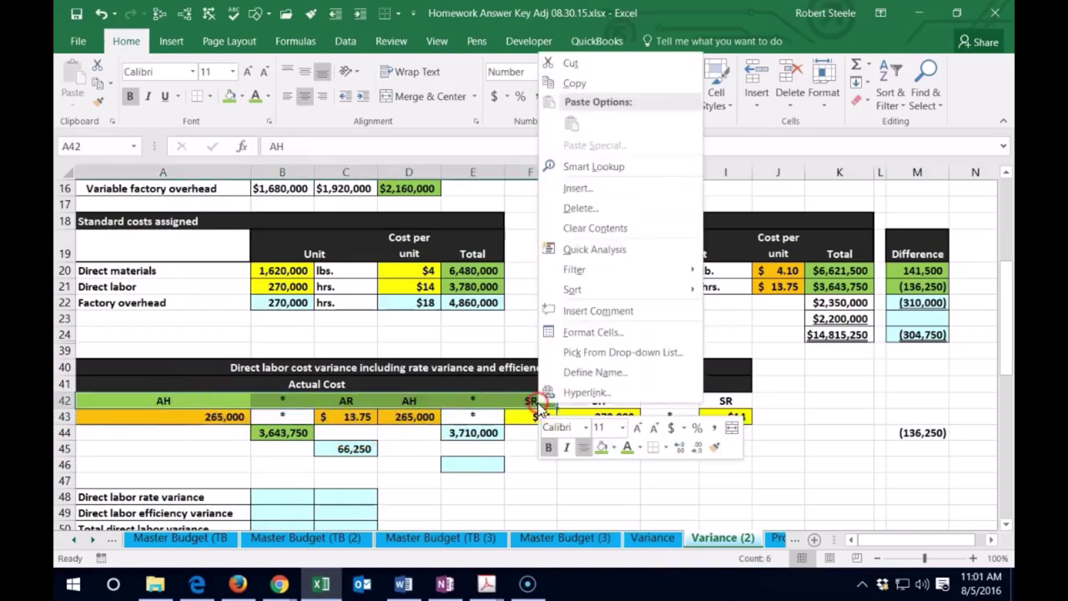
pyautogui.click(615, 449)
pyautogui.click(624, 411)
pyautogui.moveTo(726, 399); pyautogui.dragTo(412, 401)
pyautogui.rightClick(417, 402)
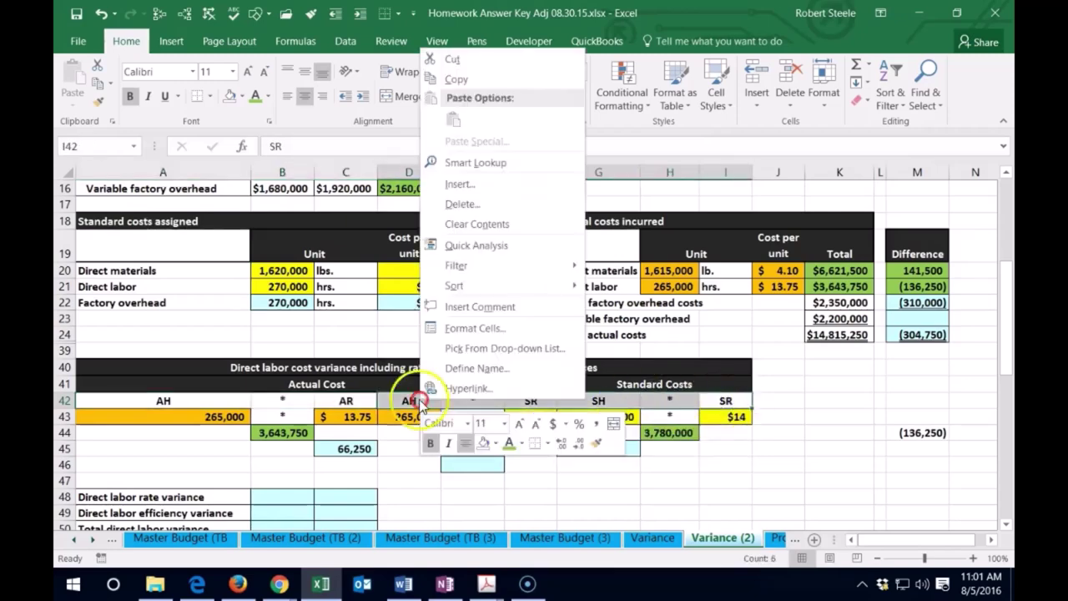
pyautogui.click(508, 442)
pyautogui.click(345, 449)
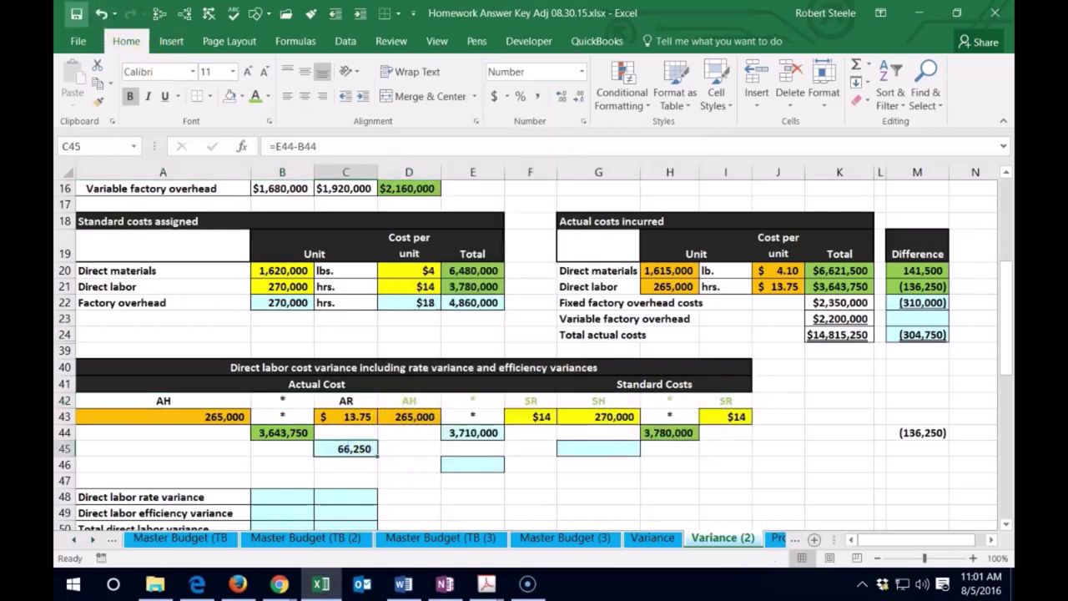
pyautogui.click(101, 13)
# - Fill the header cells D42:I42 with green and review the AH*SR and SH*SR label pairs
pyautogui.rightClick(442, 400)
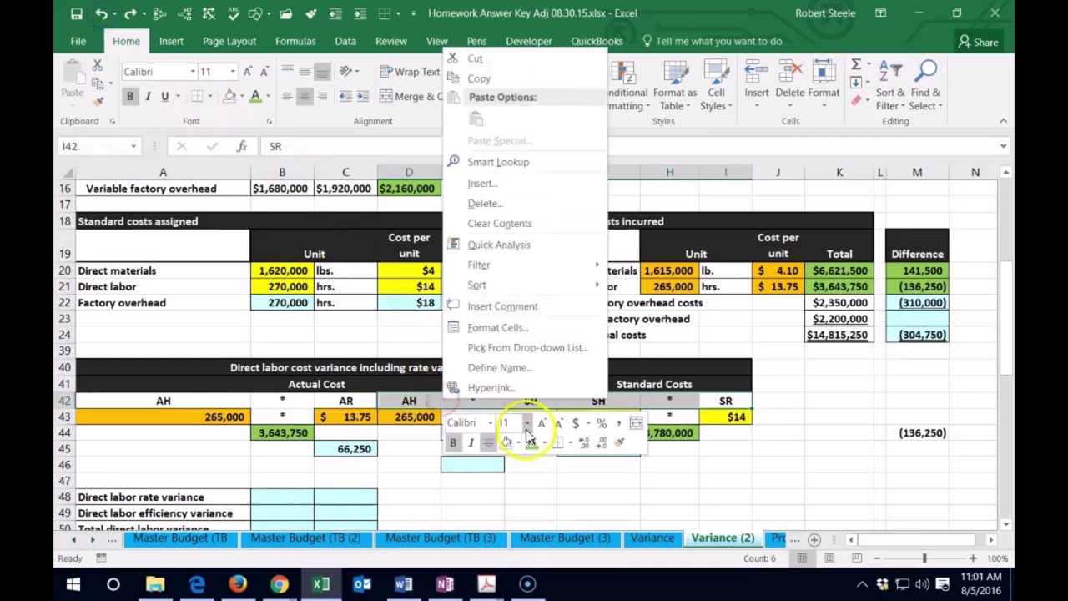
pyautogui.click(517, 442)
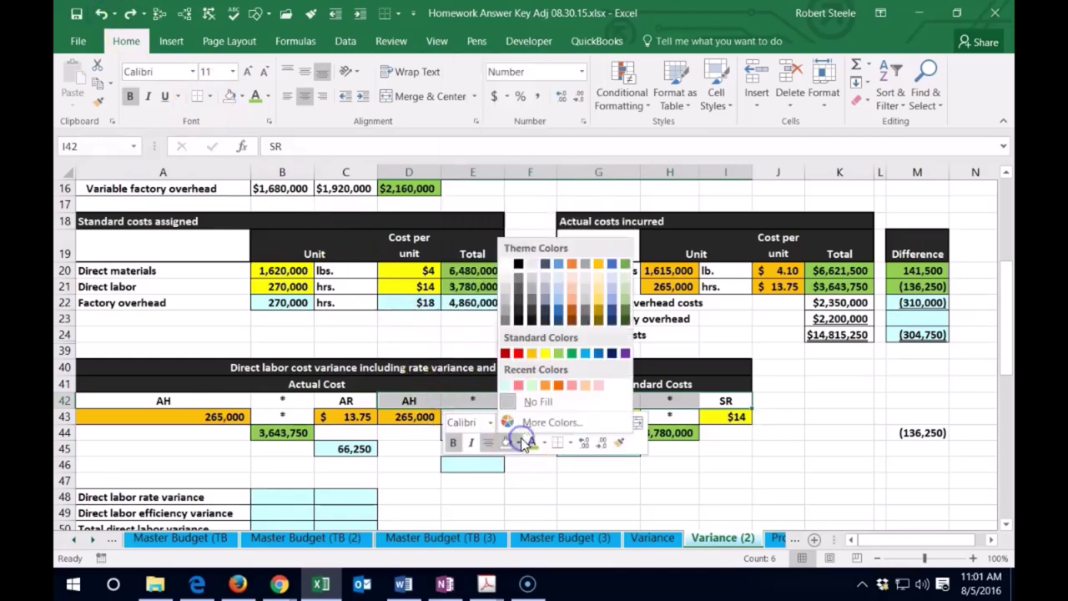
pyautogui.click(563, 353)
pyautogui.click(420, 398)
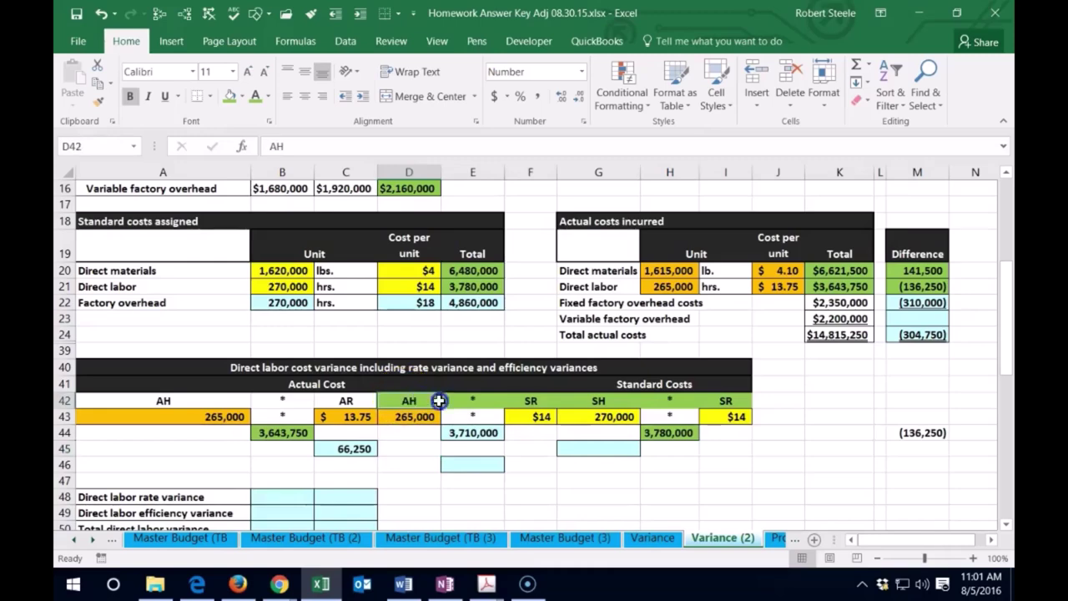
pyautogui.moveTo(421, 396); pyautogui.dragTo(523, 401)
pyautogui.click(600, 402)
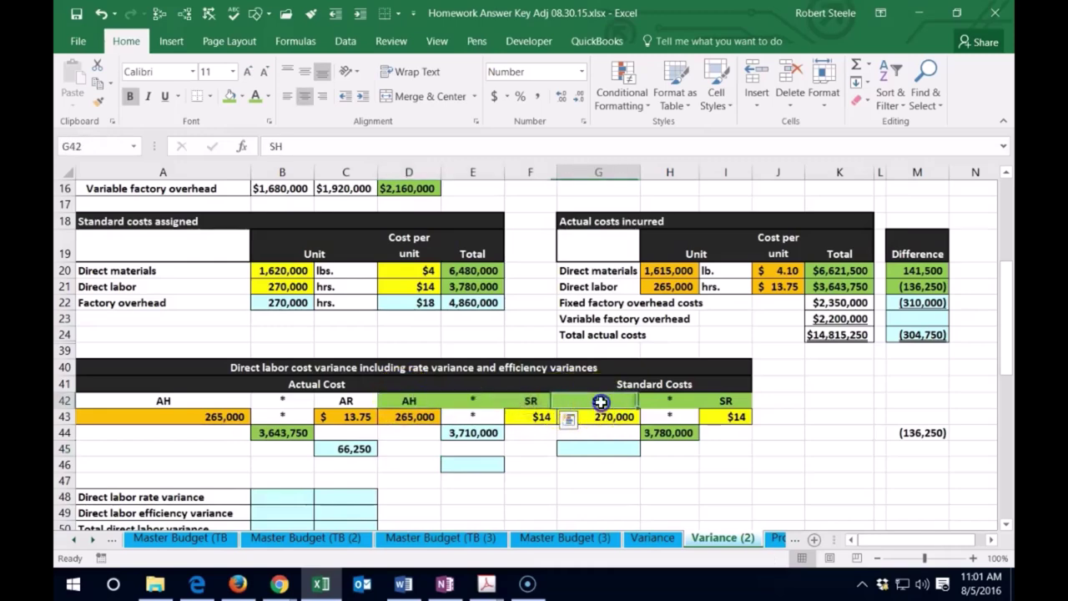
pyautogui.moveTo(649, 402); pyautogui.dragTo(721, 402)
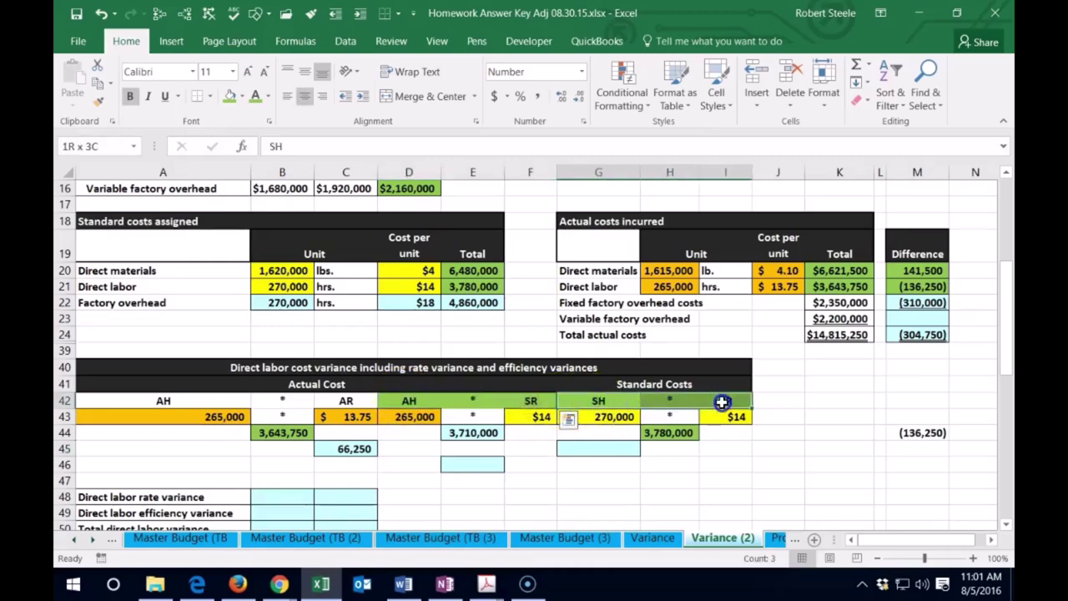
pyautogui.click(417, 403)
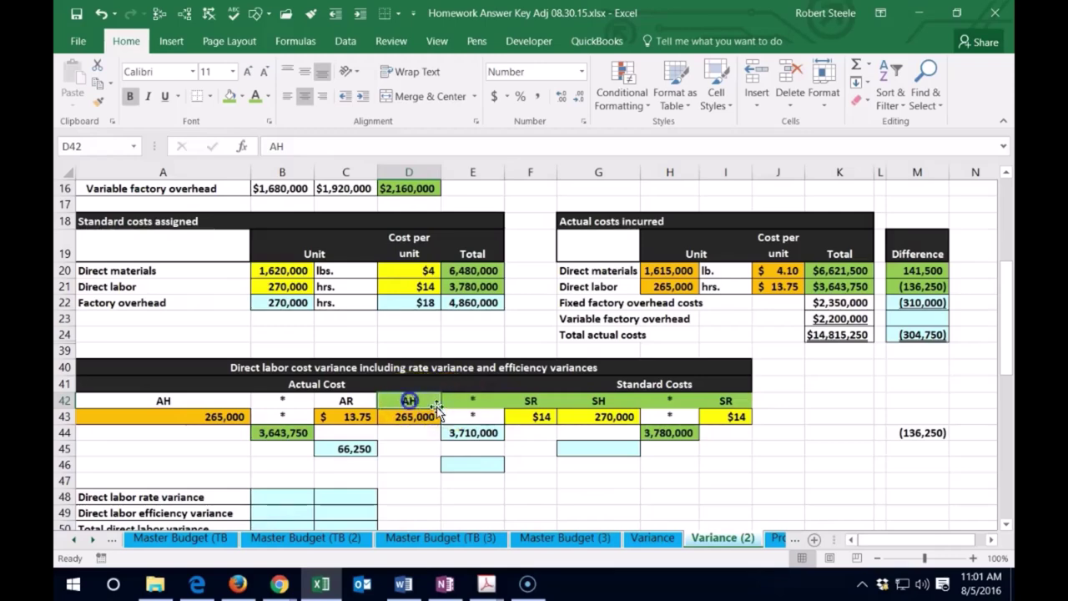
pyautogui.click(600, 401)
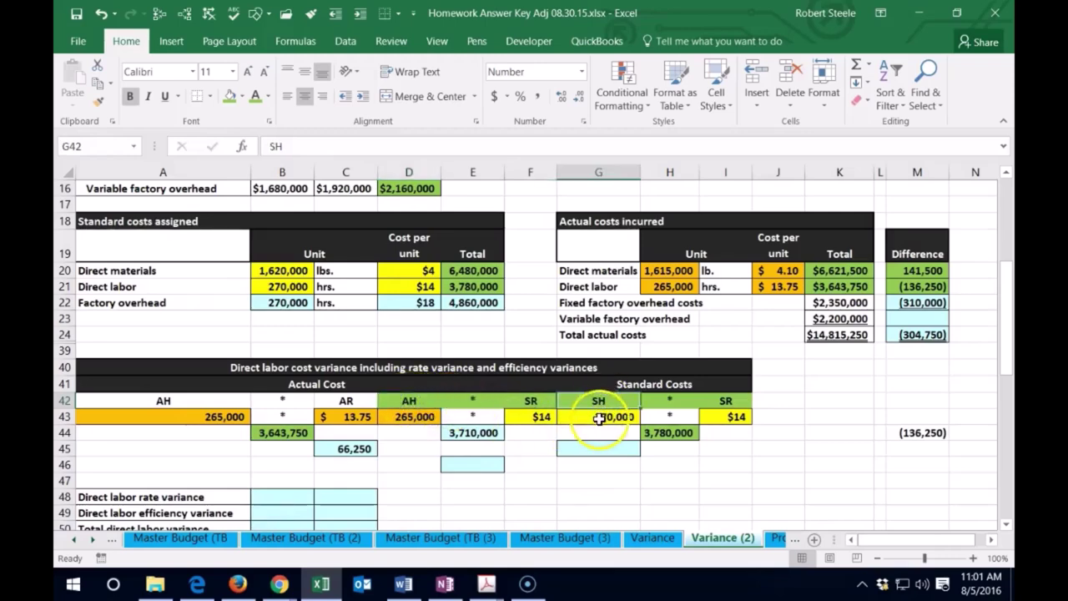
# - Compare the standard hours in G43 with the actual hours in D43, and calculate the labor efficiency variance in G45 as =H44-E44
pyautogui.click(592, 450)
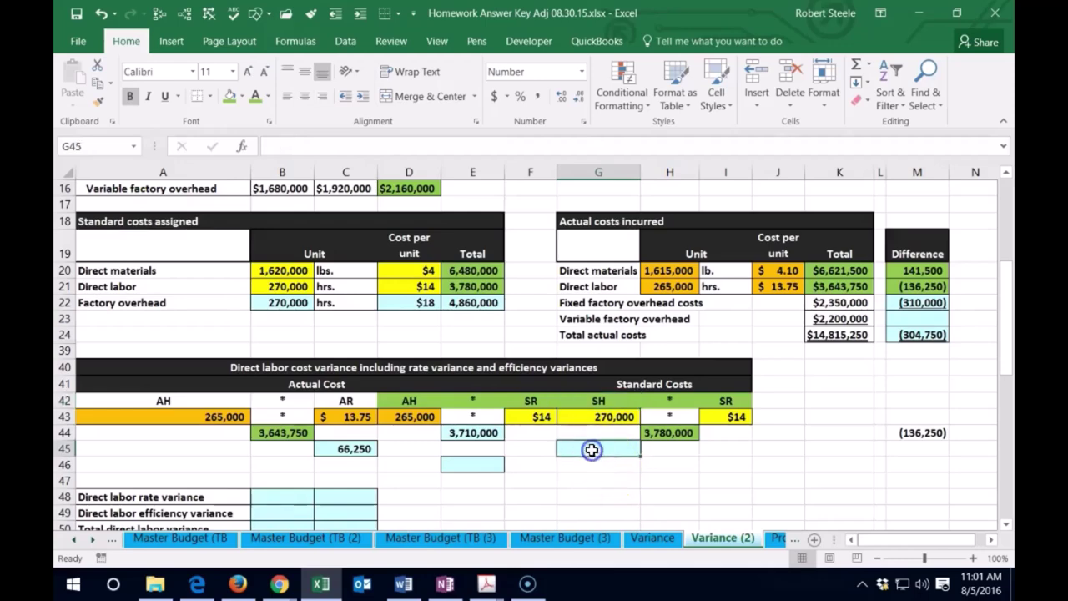
pyautogui.click(604, 416)
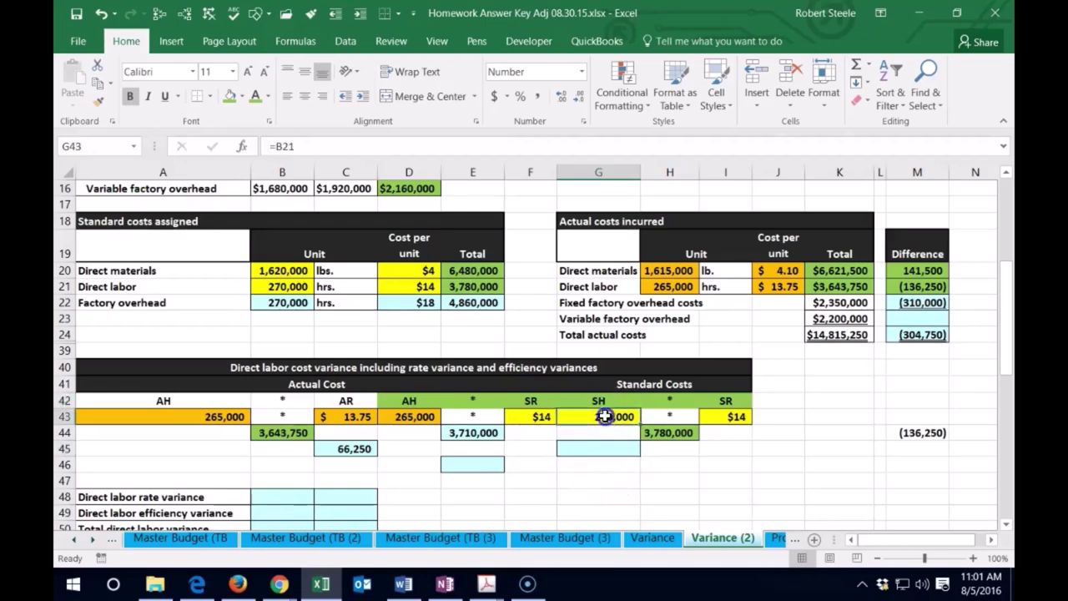
pyautogui.click(425, 416)
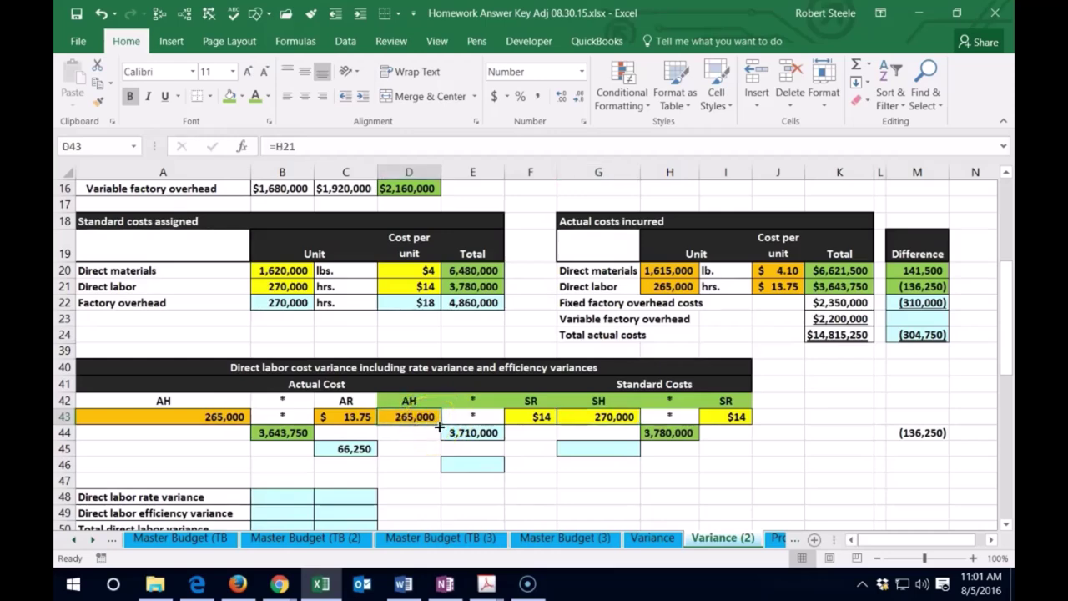
pyautogui.click(590, 448)
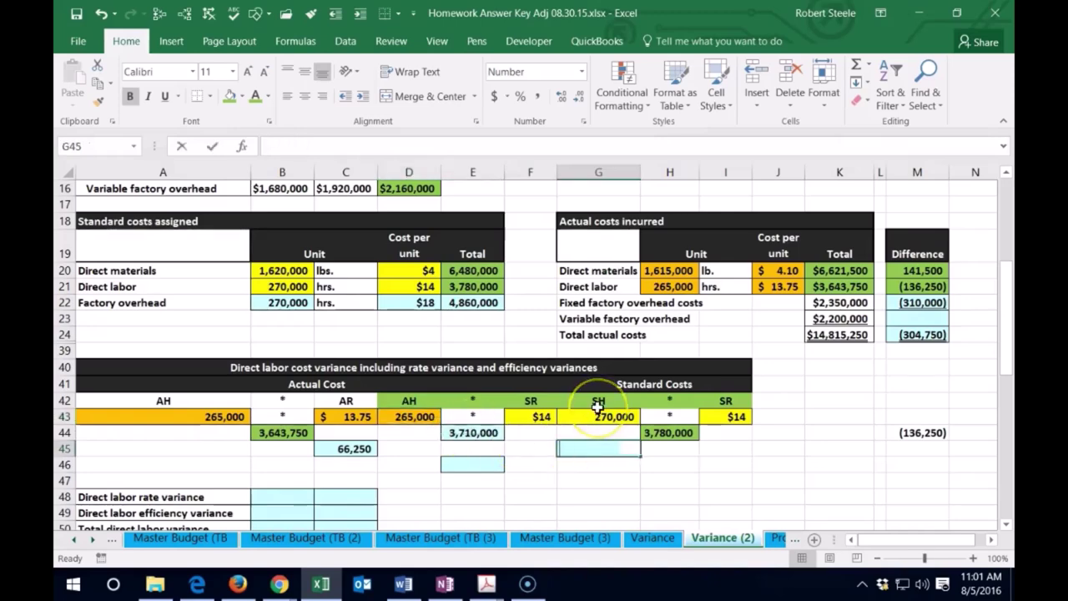
pyautogui.write('=')
pyautogui.click(667, 432)
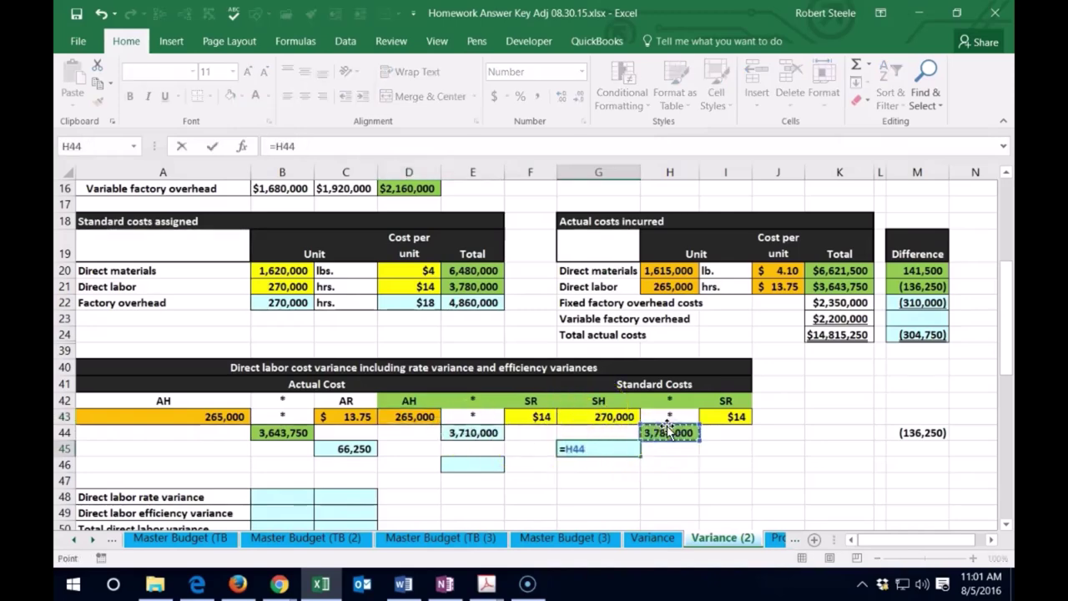
pyautogui.write('-')
pyautogui.click(472, 432)
pyautogui.press('Return')
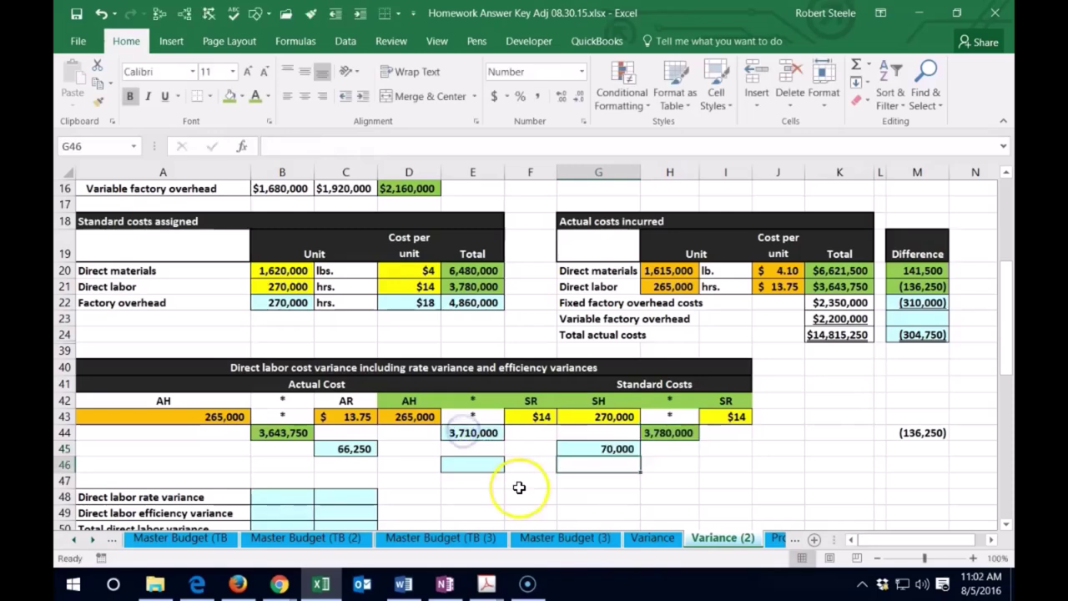
# - Add the two labor variances in E46 as =C45+G45 and compare the total with the direct labor difference in M21
pyautogui.click(518, 488)
pyautogui.scroll(-1, 519, 488)
pyautogui.click(473, 415)
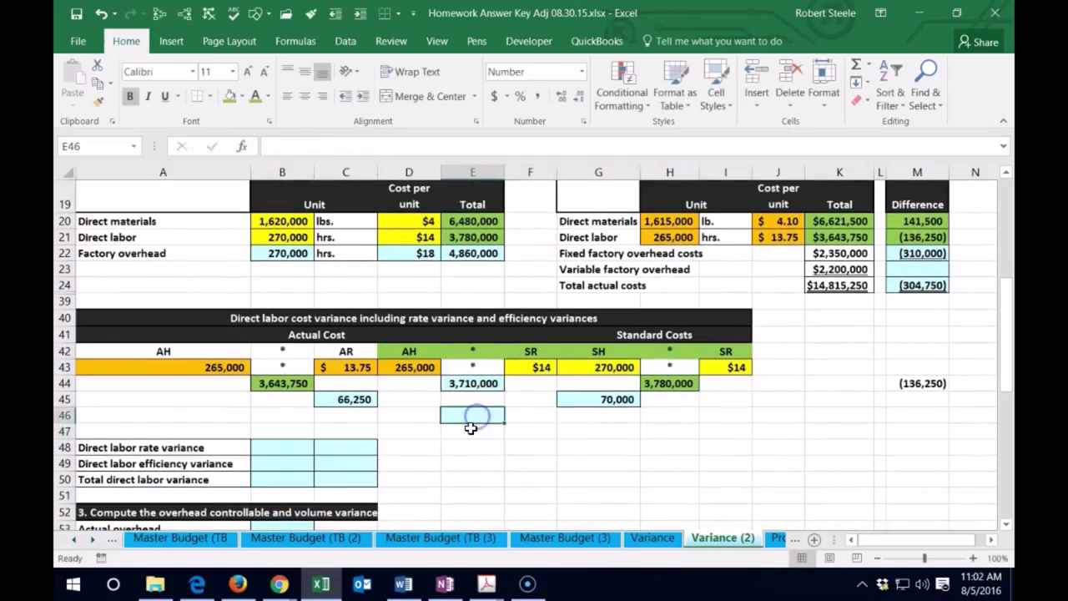
pyautogui.write('=')
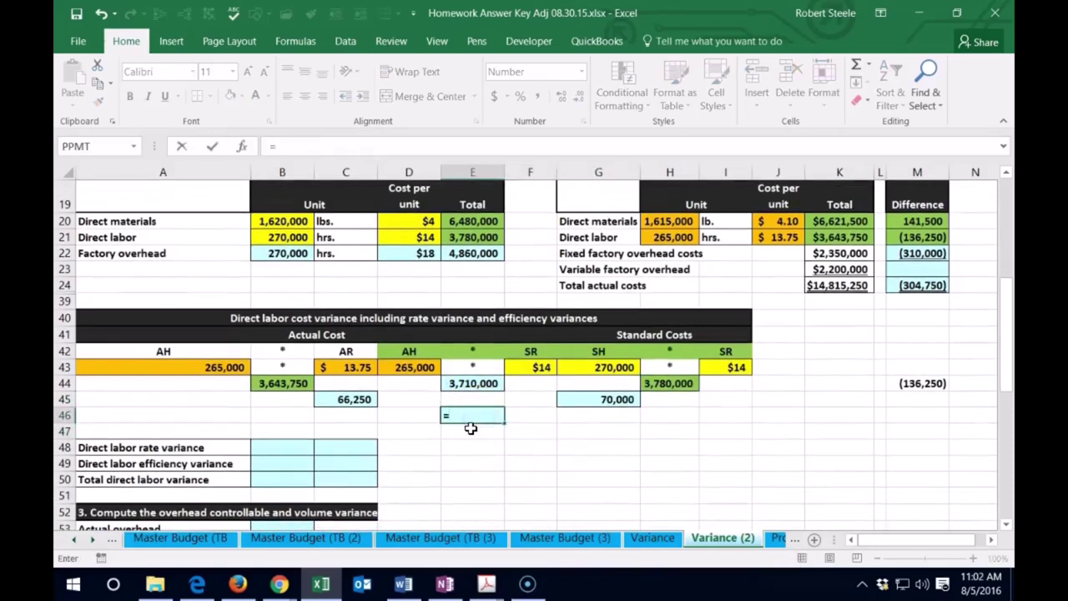
pyautogui.click(354, 399)
pyautogui.write('+')
pyautogui.click(605, 399)
pyautogui.press('Return')
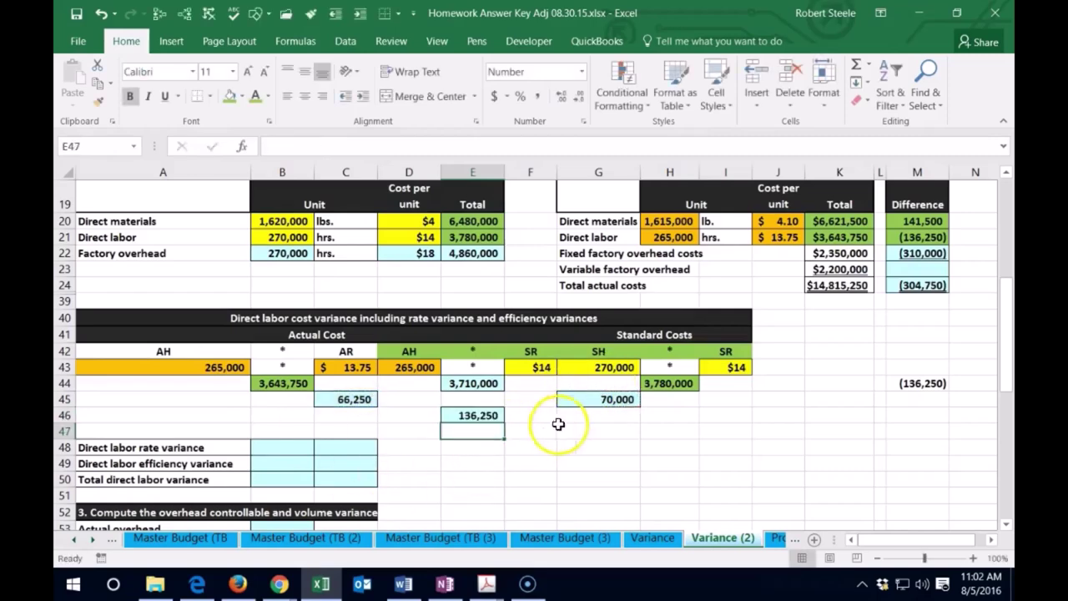
pyautogui.click(932, 236)
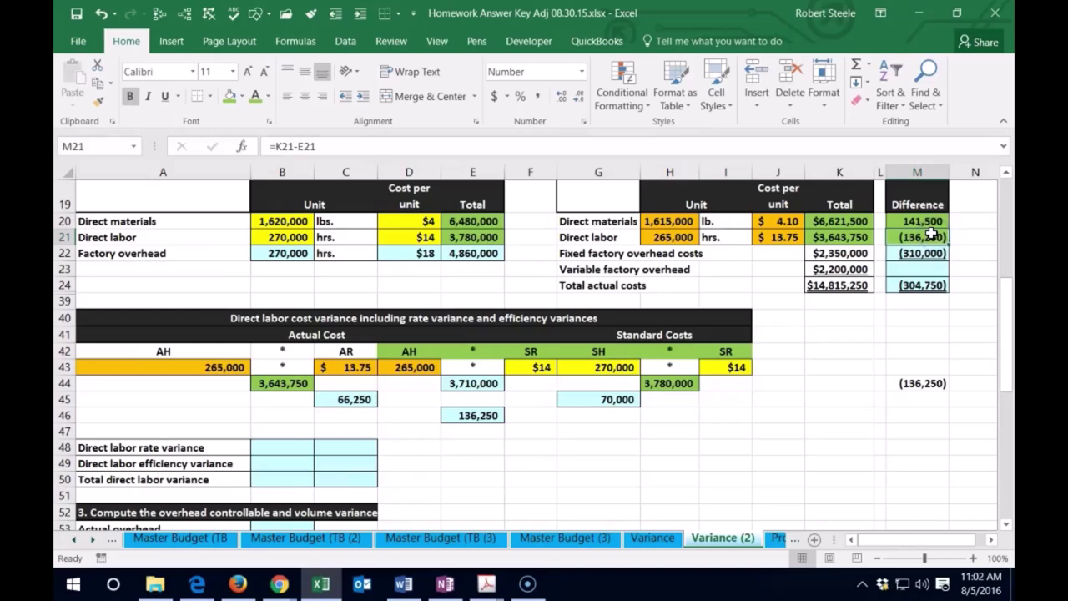
# - Link the direct labor rate variance in B48 to C45 and mark it F in C48
pyautogui.click(290, 450)
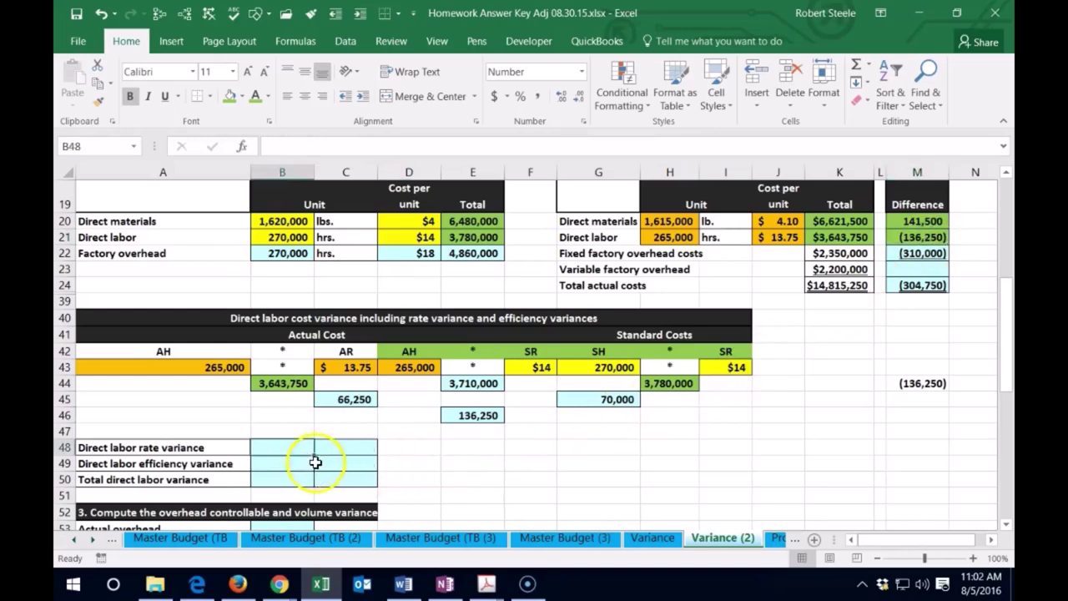
pyautogui.write('=')
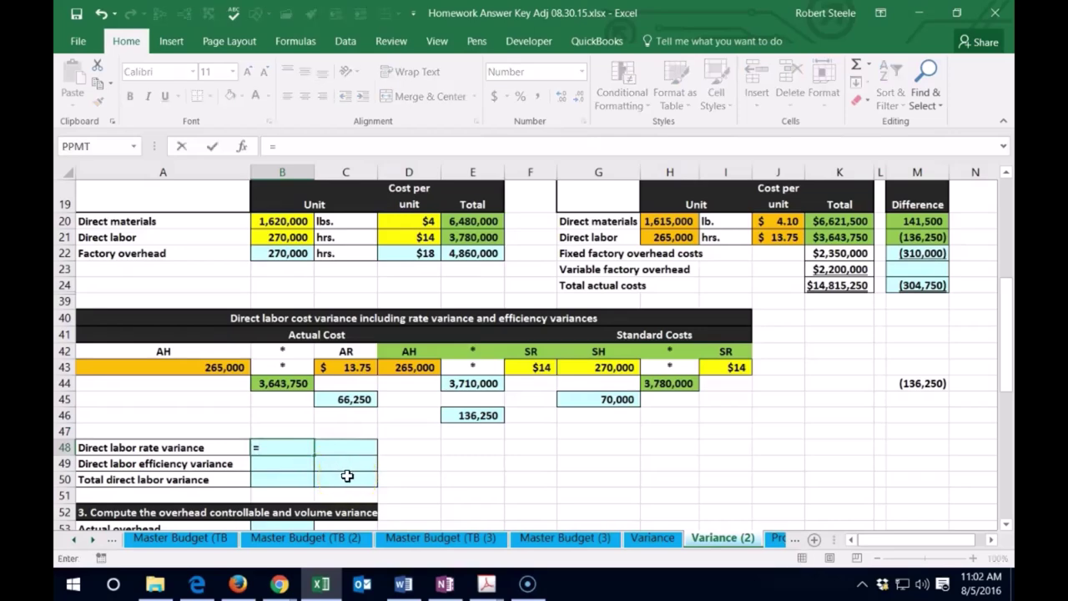
pyautogui.click(350, 399)
pyautogui.press('Tab')
pyautogui.write('F')
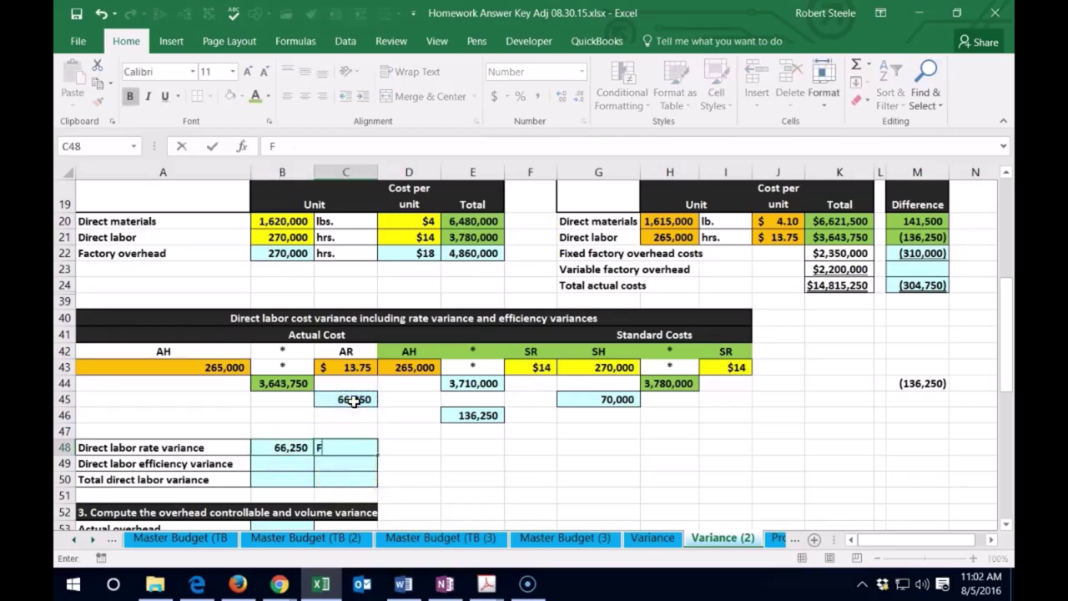
pyautogui.press('Return')
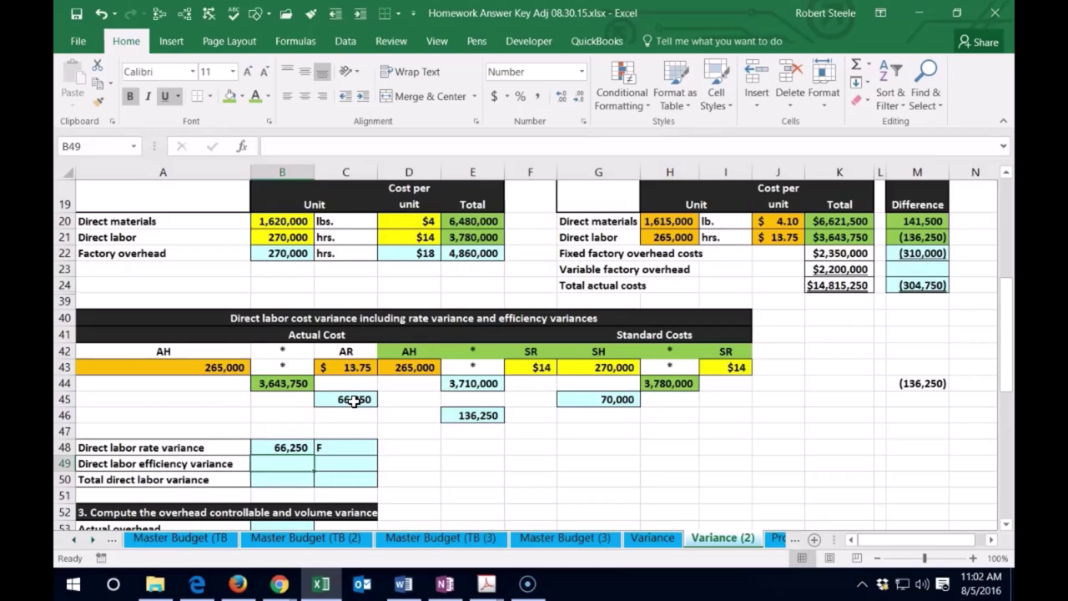
# - Link the direct labor efficiency variance in B49 to G45 and mark it F in C49
pyautogui.write('=')
pyautogui.click(590, 397)
pyautogui.press('Tab')
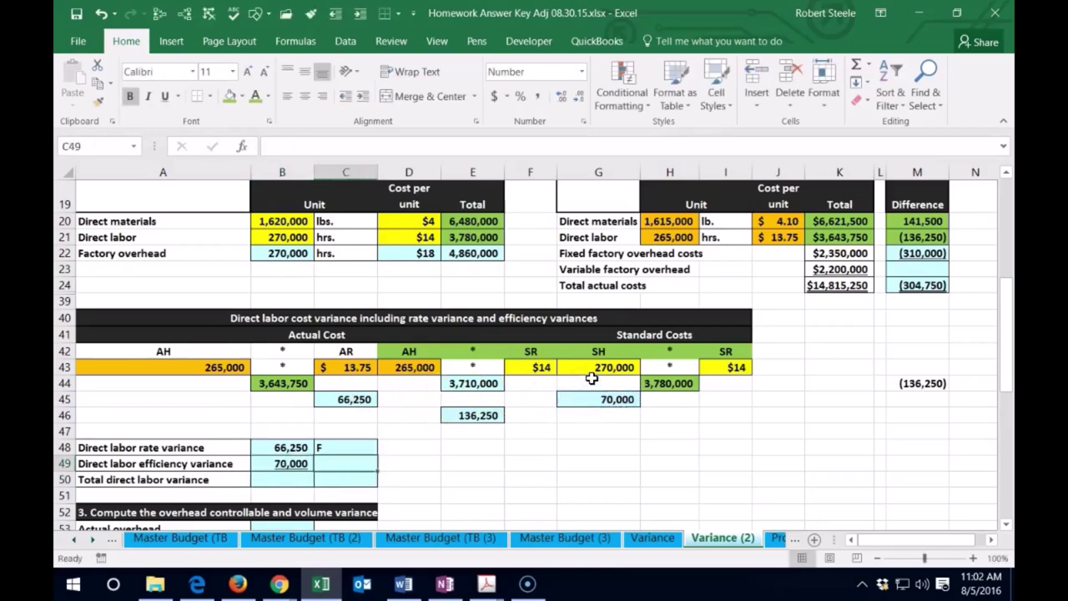
pyautogui.write('F')
pyautogui.press('Return')
# - Sum the rate and efficiency variances B48:B49 in B50 for the total direct labor variance and mark it F in C50
pyautogui.write('=sum(')
pyautogui.press('Up')
pyautogui.hotkey('shift', 'Up')
pyautogui.press('Tab')
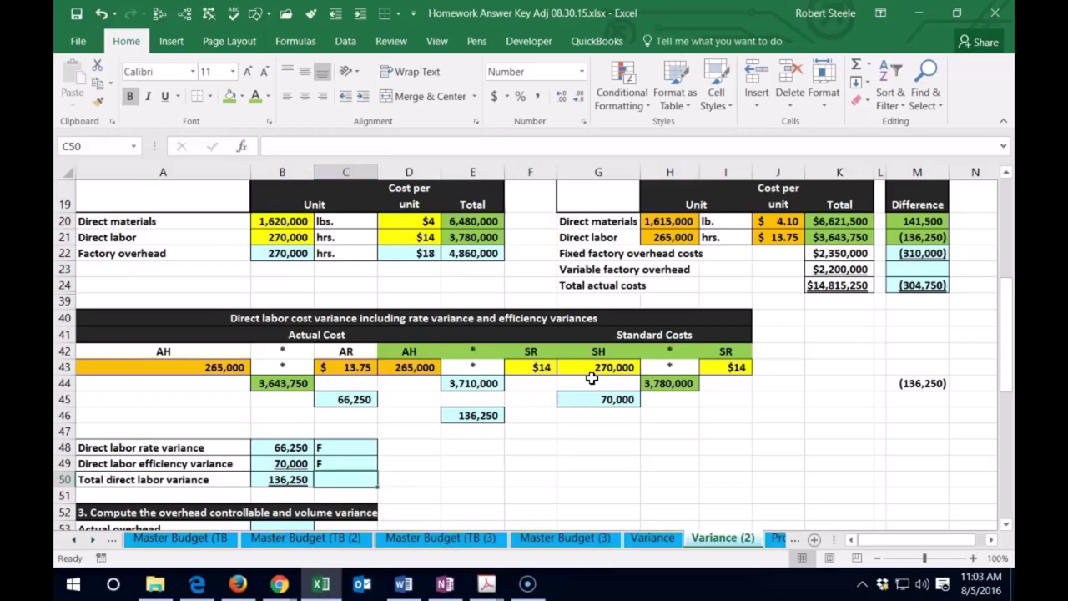
pyautogui.write('F')
pyautogui.press('Return')
# - Hide rows 39 to 46 with the direct labor calculation and rows 47 to 50 with its variance summary
pyautogui.scroll(-1, 575, 376)
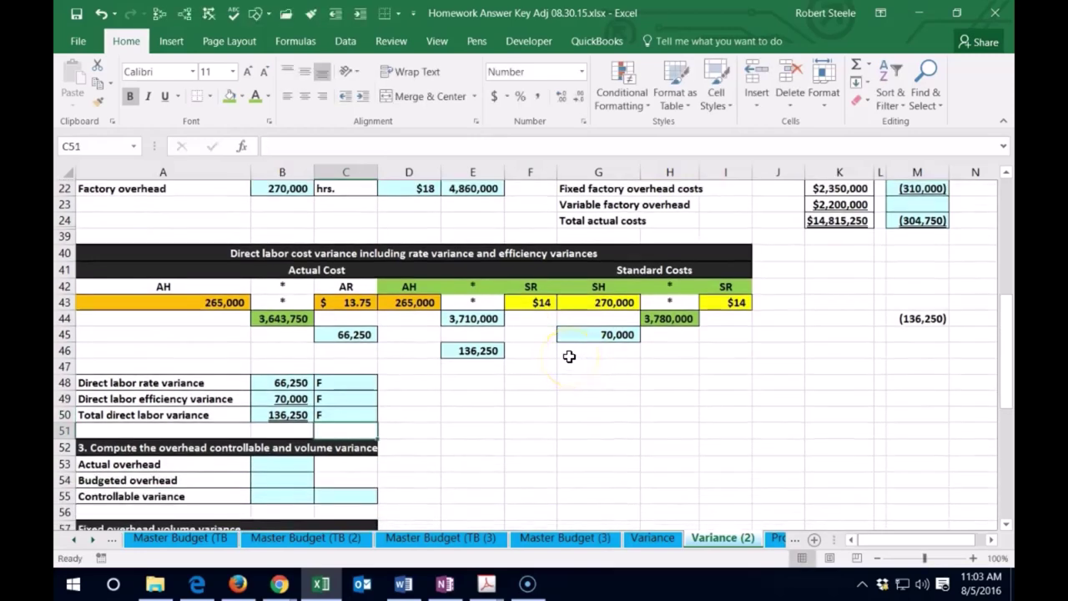
pyautogui.scroll(1, 405, 460)
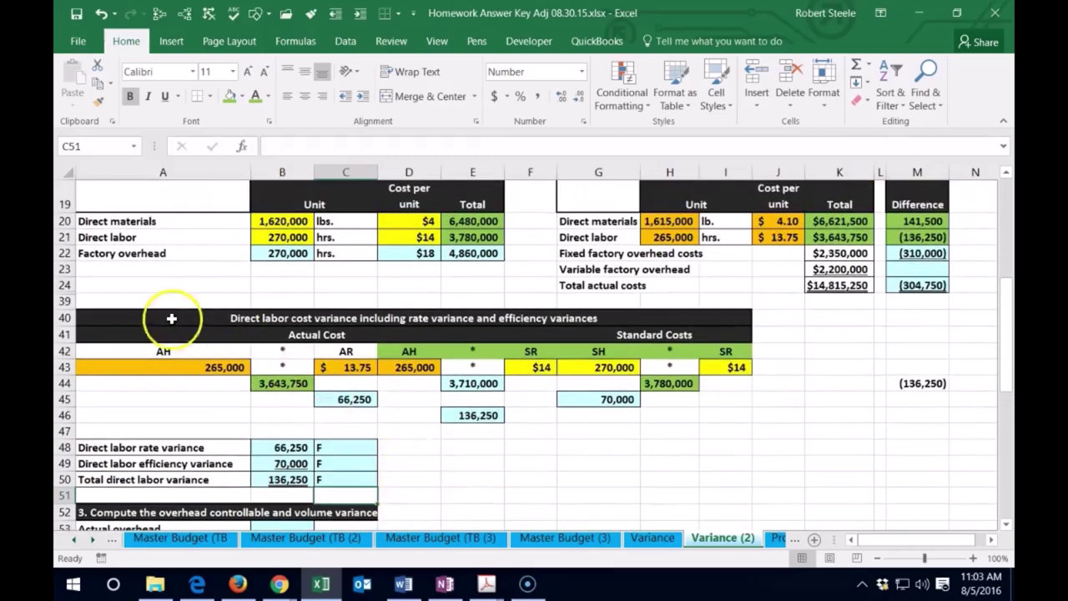
pyautogui.moveTo(65, 300); pyautogui.dragTo(65, 415)
pyautogui.rightClick(125, 402)
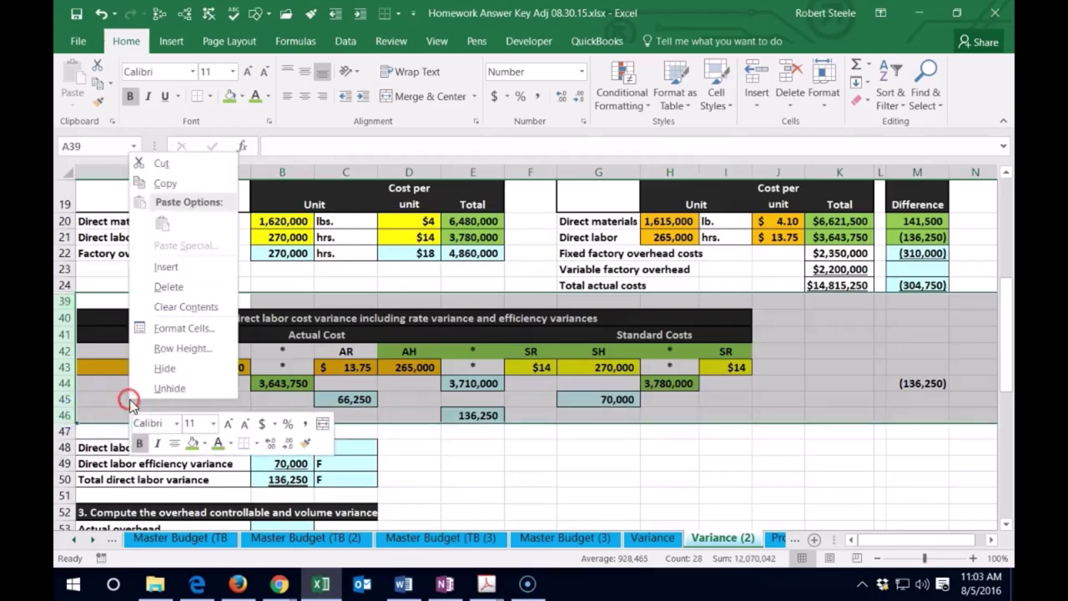
pyautogui.click(157, 367)
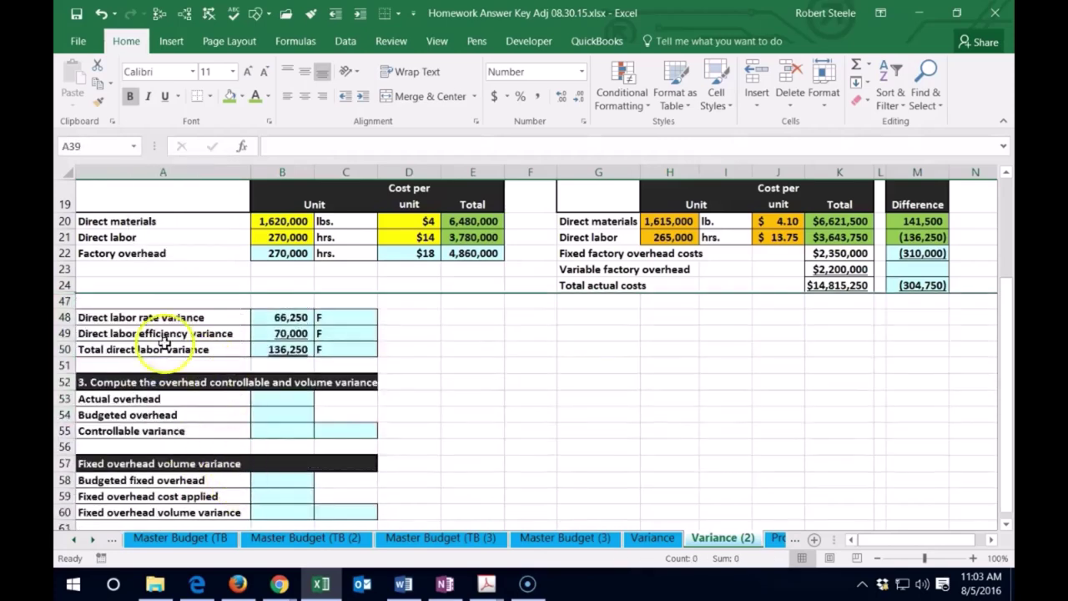
pyautogui.moveTo(65, 300); pyautogui.dragTo(71, 349)
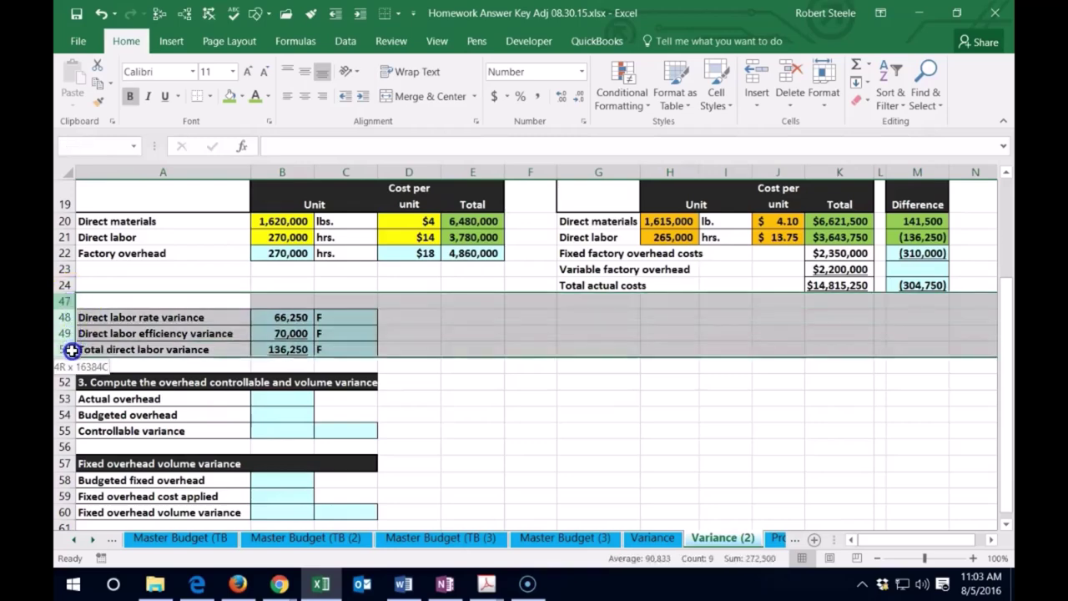
pyautogui.rightClick(150, 344)
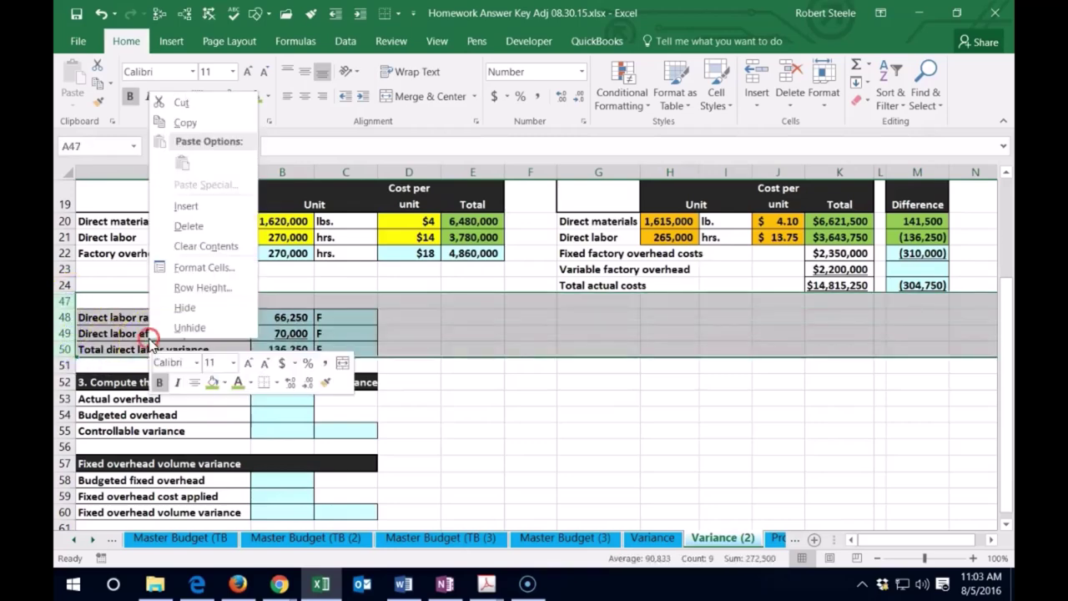
pyautogui.click(168, 309)
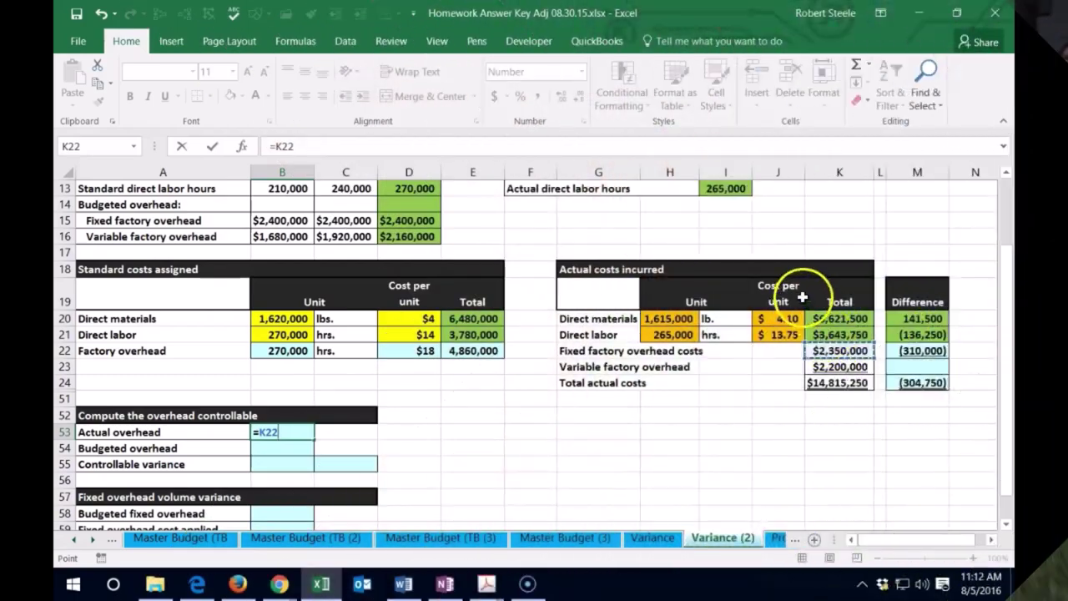
# - Calculate the actual overhead in B53 as =K22+K23 and the budgeted overhead at 90% capacity in B54 as =D15+D16
pyautogui.write('+')
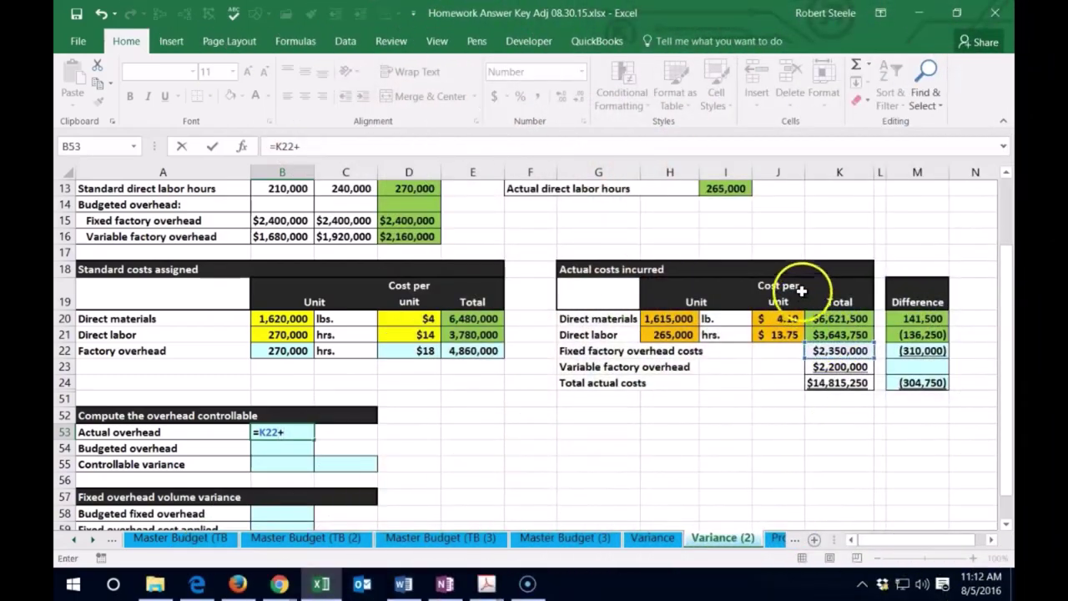
pyautogui.press('Return')
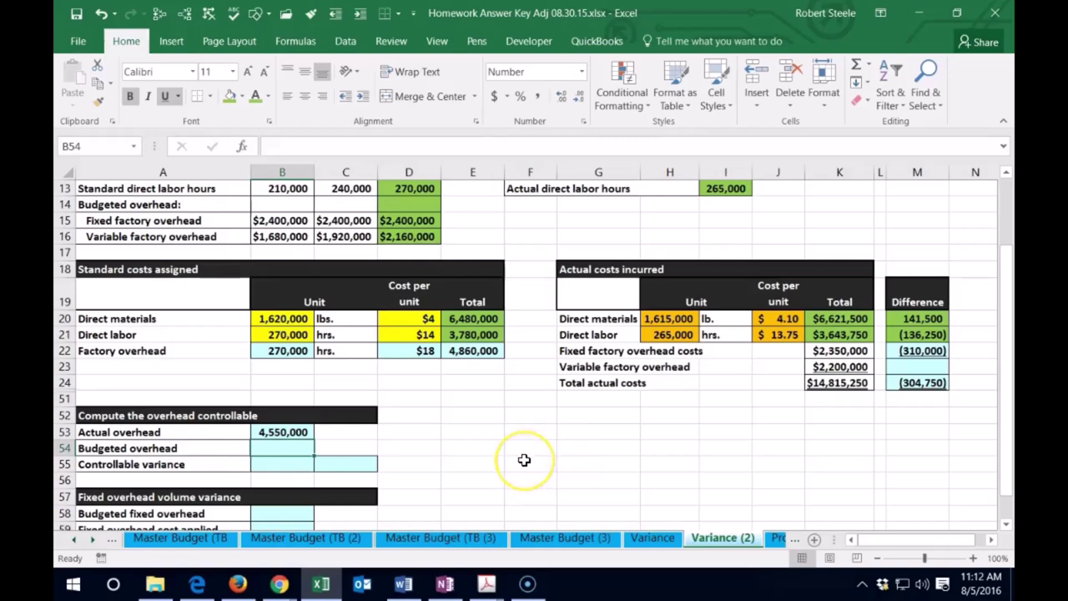
pyautogui.write('=')
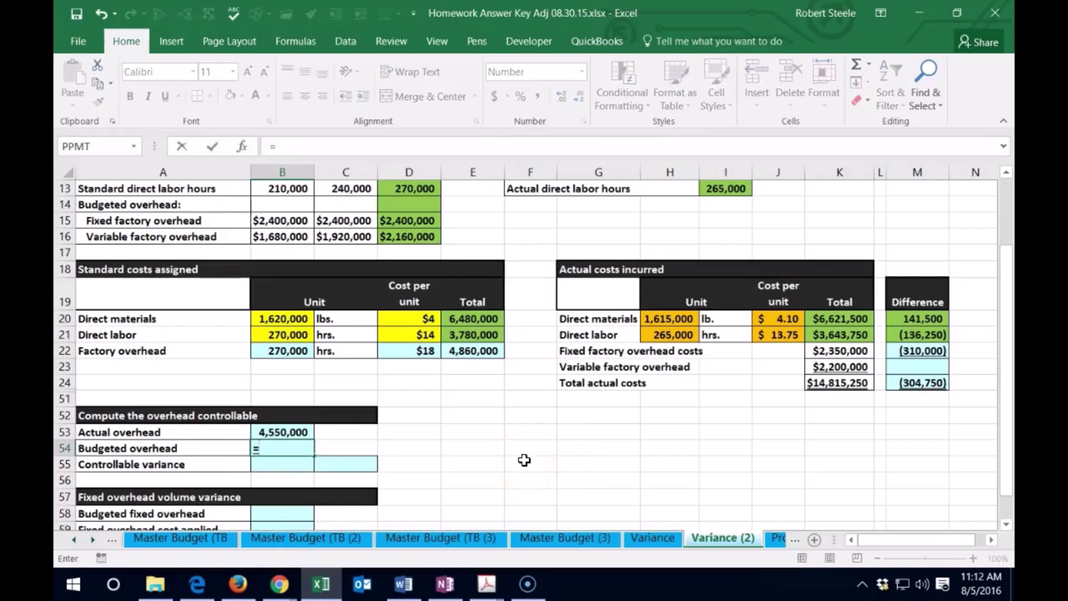
pyautogui.scroll(1, 524, 459)
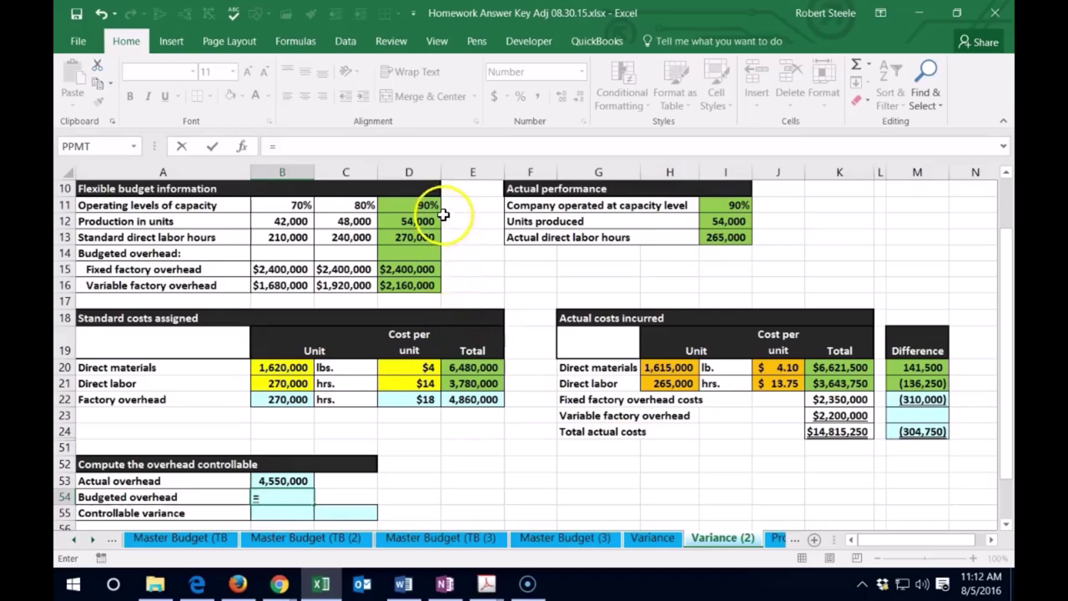
pyautogui.click(409, 268)
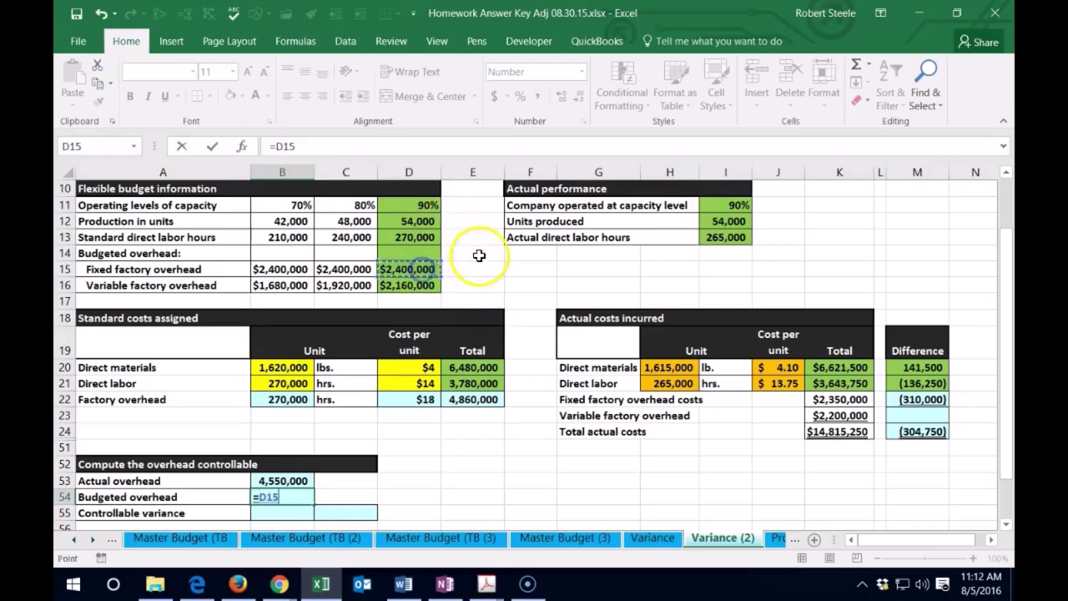
pyautogui.click(425, 285)
pyautogui.press('Return')
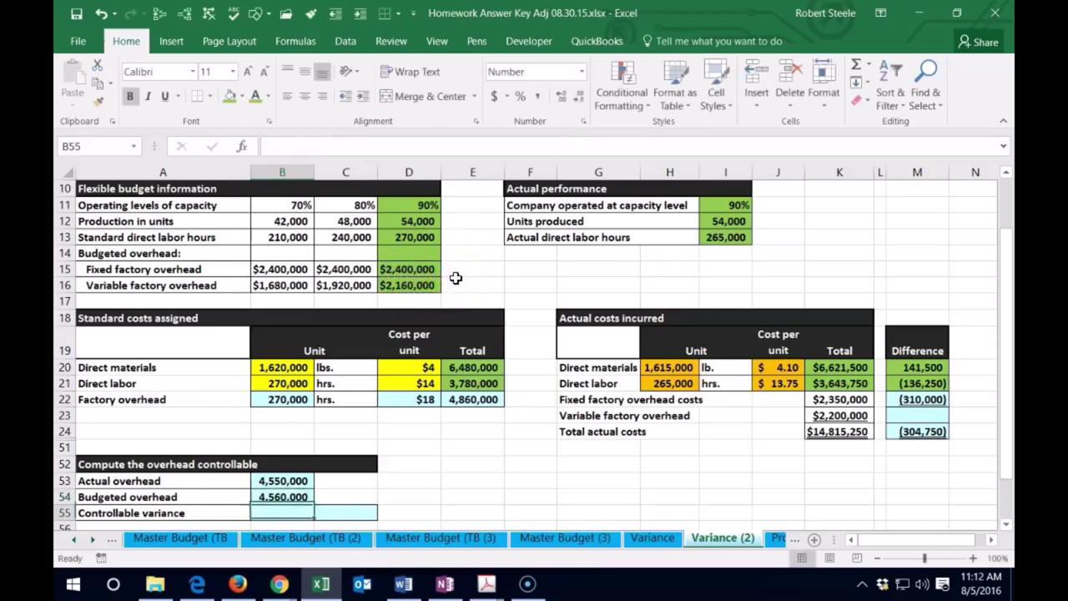
# - Calculate the controllable variance in B55 as =B53-B54 and mark it F in C55
pyautogui.scroll(-1, 461, 325)
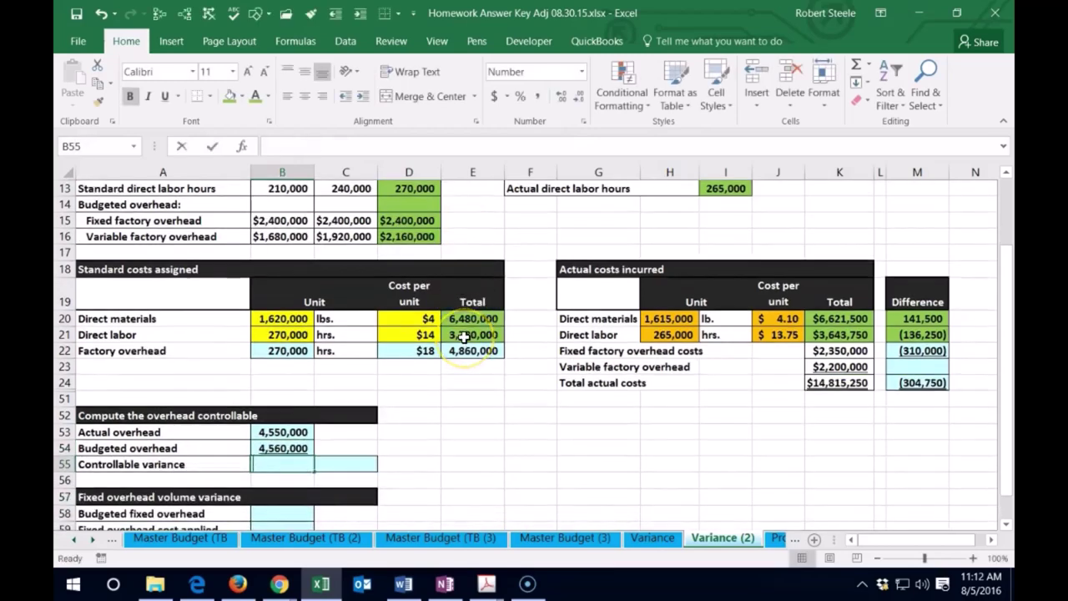
pyautogui.write('=')
pyautogui.click(275, 434)
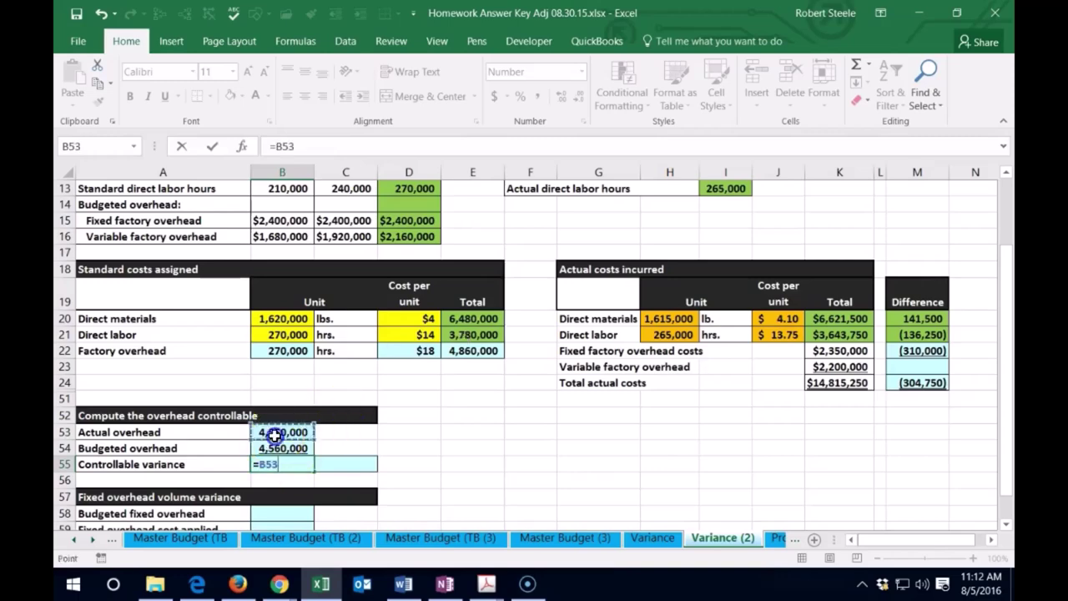
pyautogui.write('-')
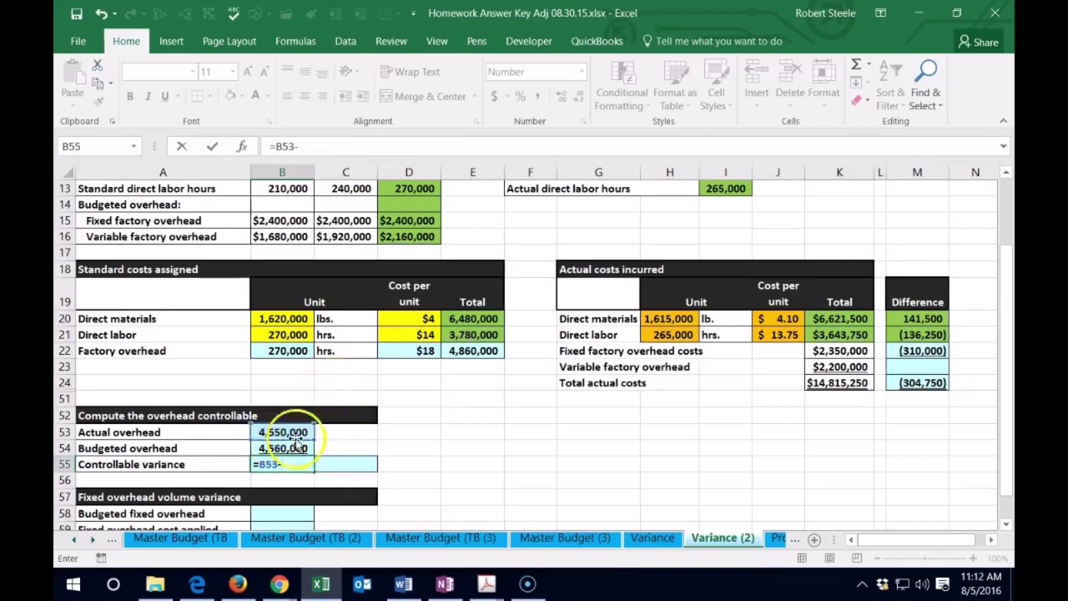
pyautogui.click(288, 448)
pyautogui.press('Tab')
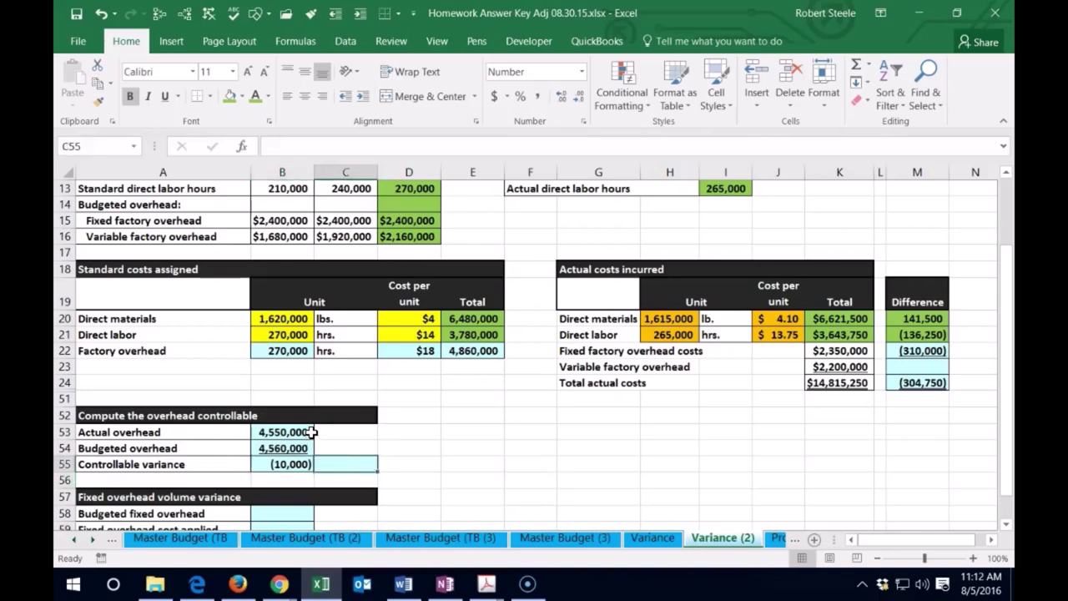
pyautogui.write('F')
pyautogui.press('Return')
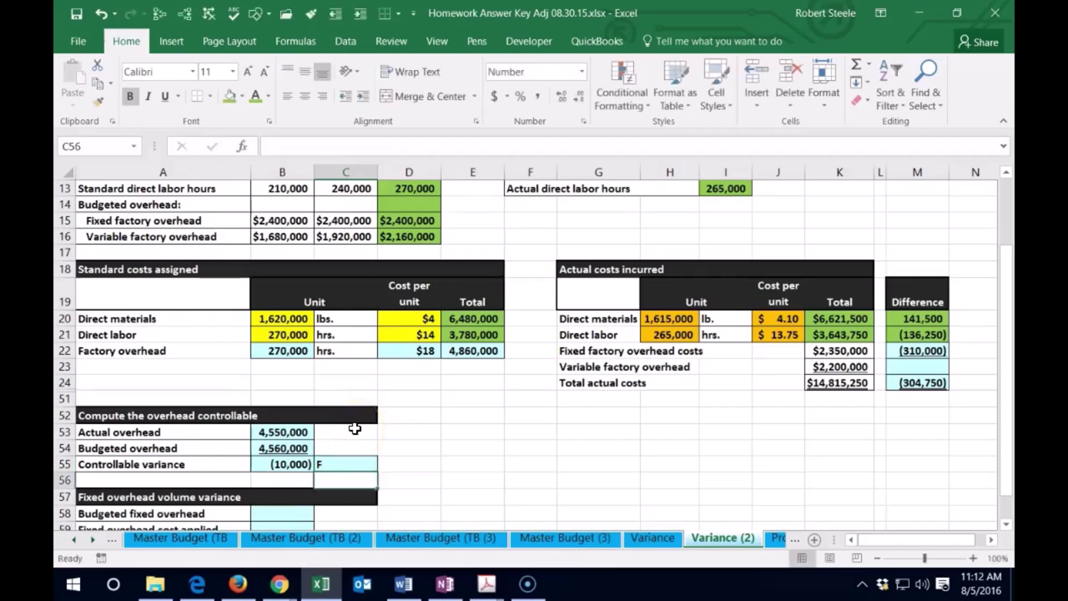
# - Link the budgeted fixed overhead in B58 to the 90% capacity fixed factory overhead in D15
pyautogui.scroll(-2, 355, 427)
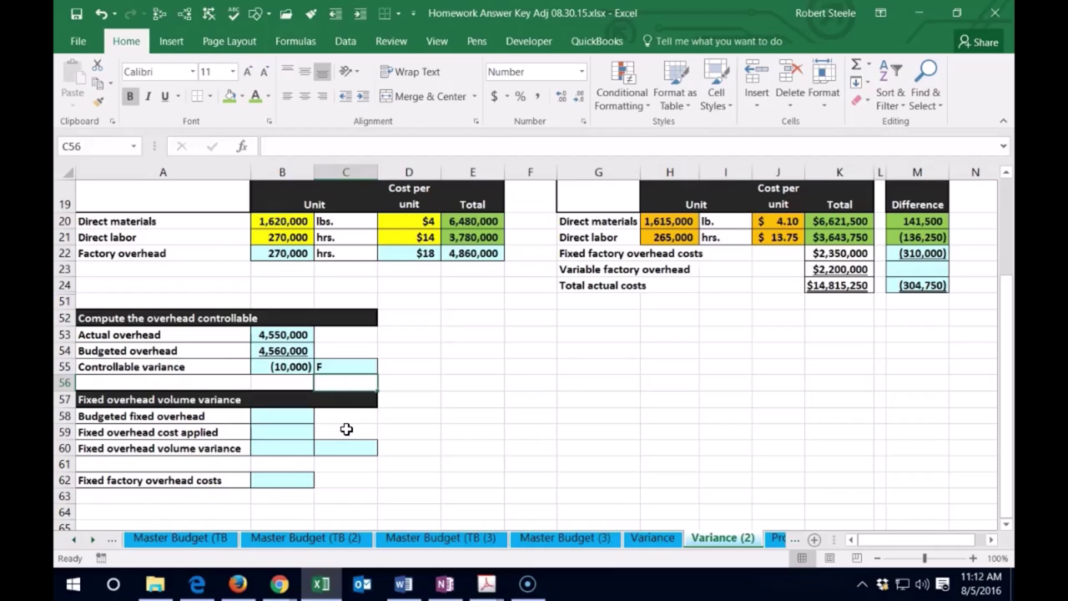
pyautogui.press('Down')
pyautogui.press('Down')
pyautogui.press('Left')
pyautogui.write('=')
pyautogui.scroll(1, 345, 467)
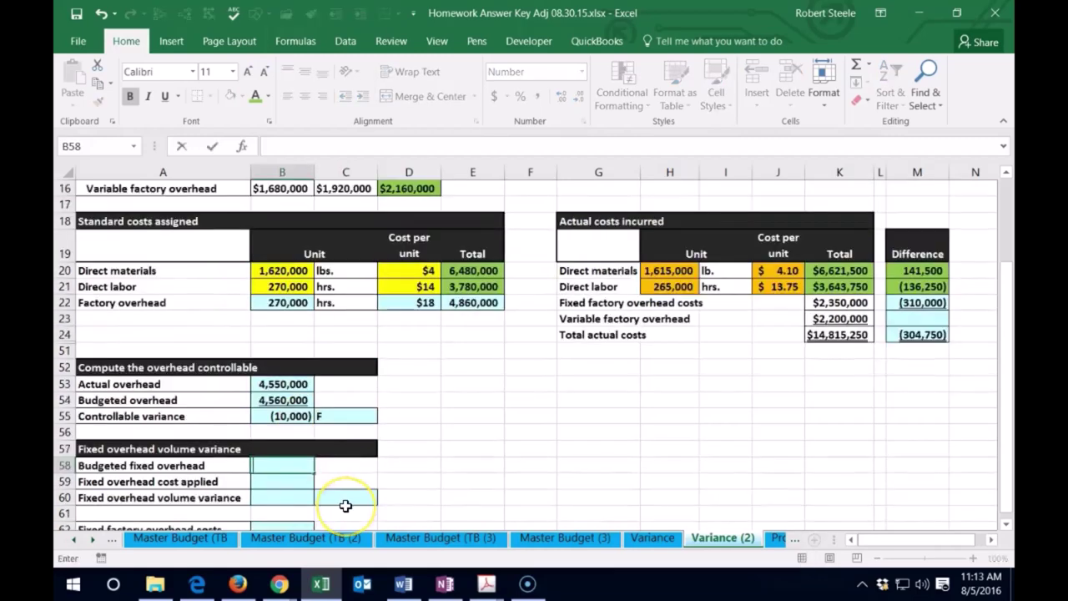
pyautogui.scroll(3, 345, 500)
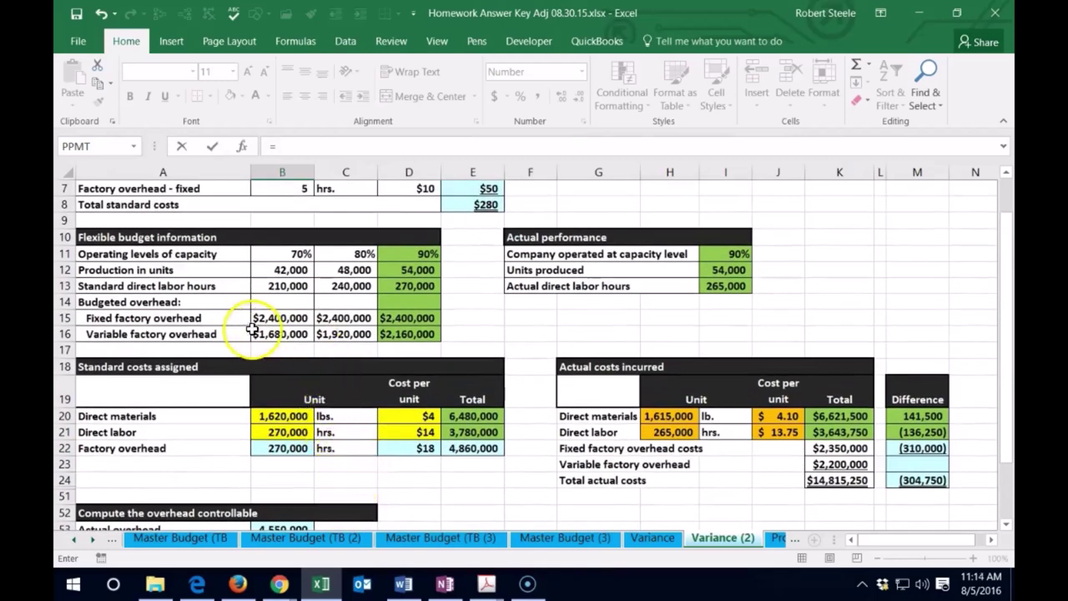
pyautogui.click(418, 318)
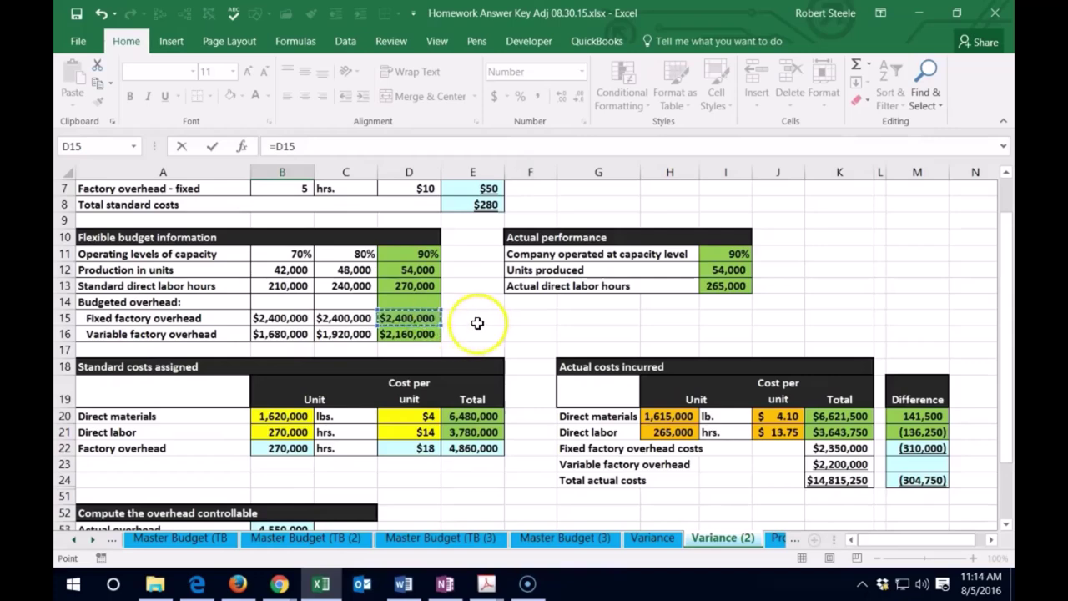
pyautogui.press('Return')
# - Calculate the fixed overhead cost applied in B59 as =D13*D7, standard labor hours times the fixed overhead rate
pyautogui.scroll(-2, 489, 377)
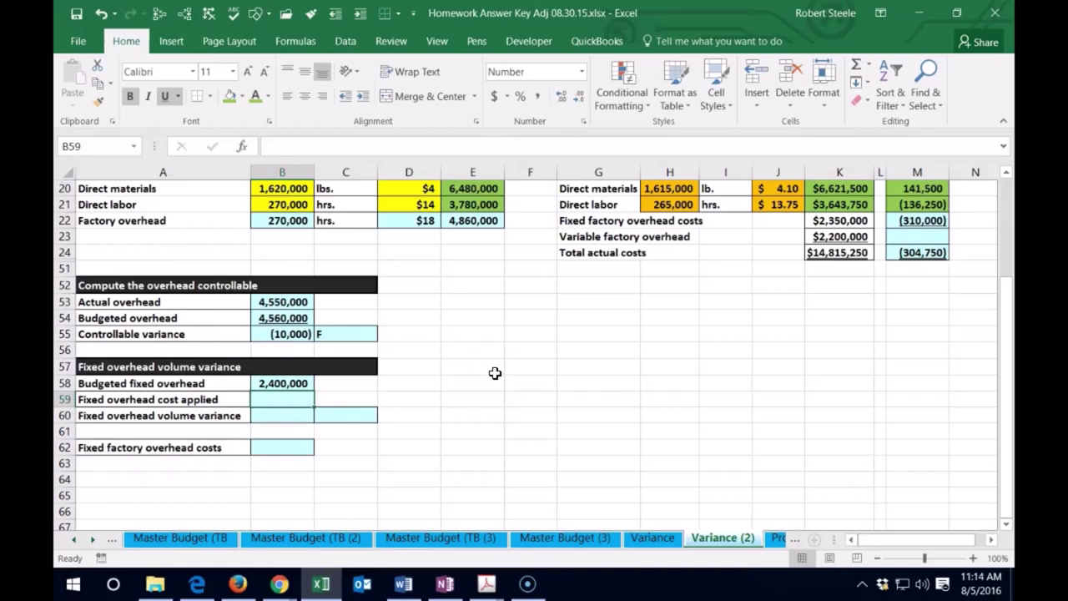
pyautogui.write('=')
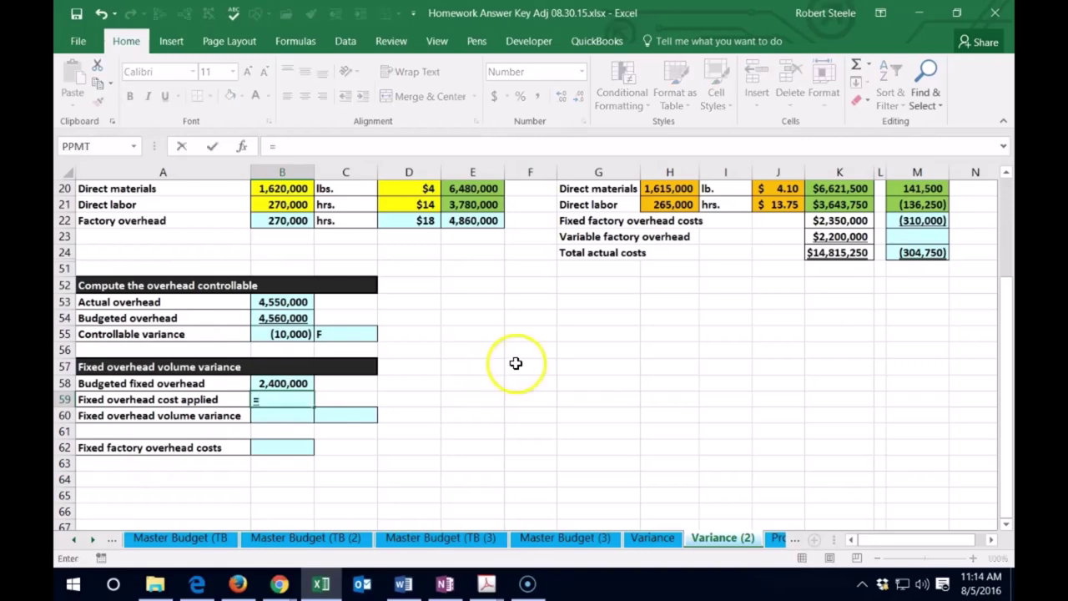
pyautogui.scroll(4, 515, 362)
pyautogui.scroll(2, 458, 362)
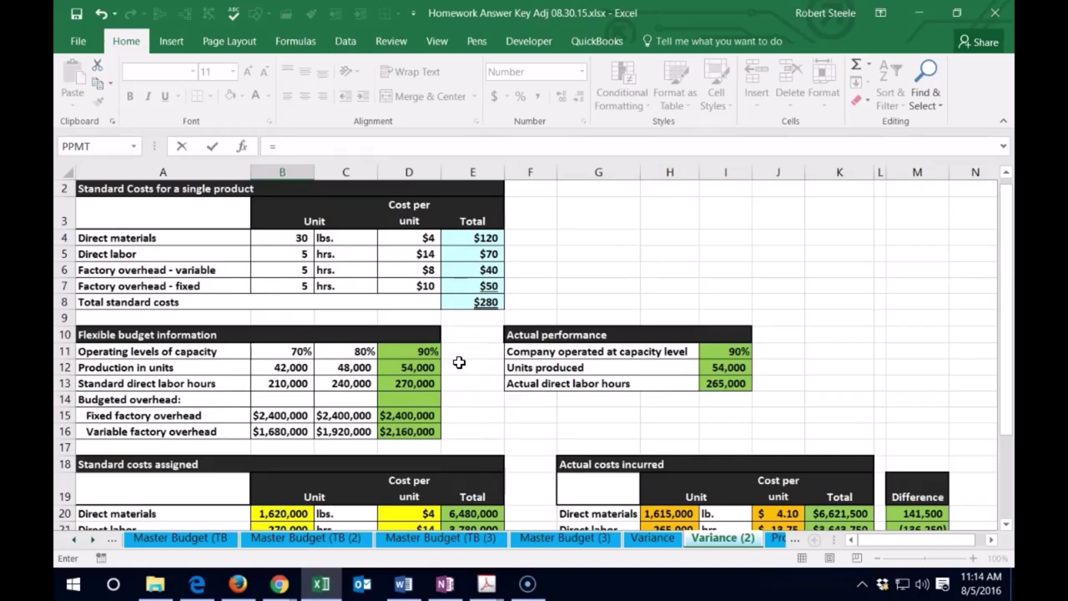
pyautogui.click(421, 384)
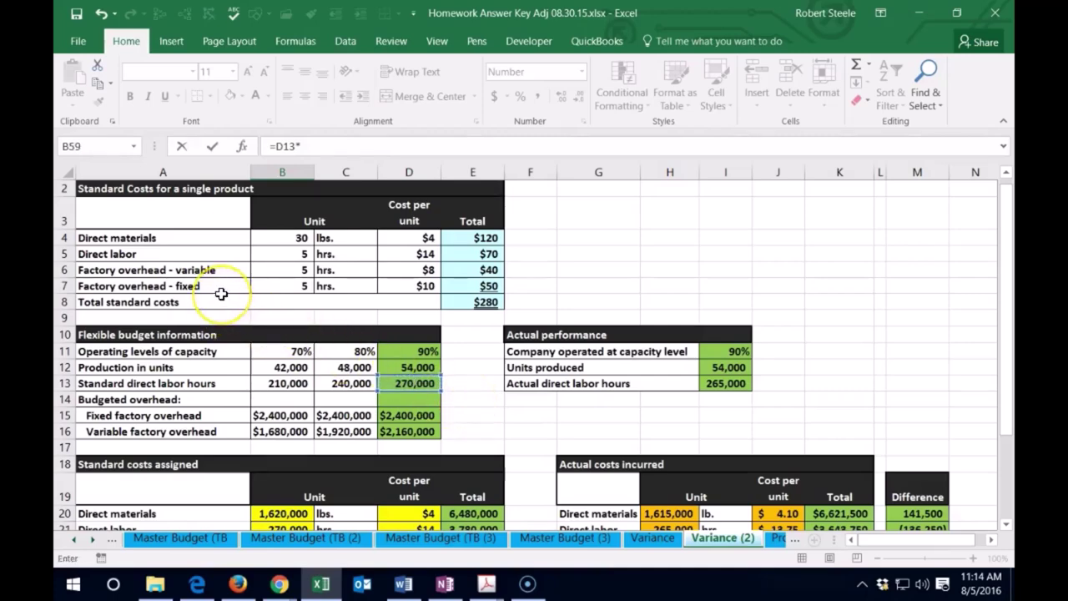
pyautogui.click(403, 286)
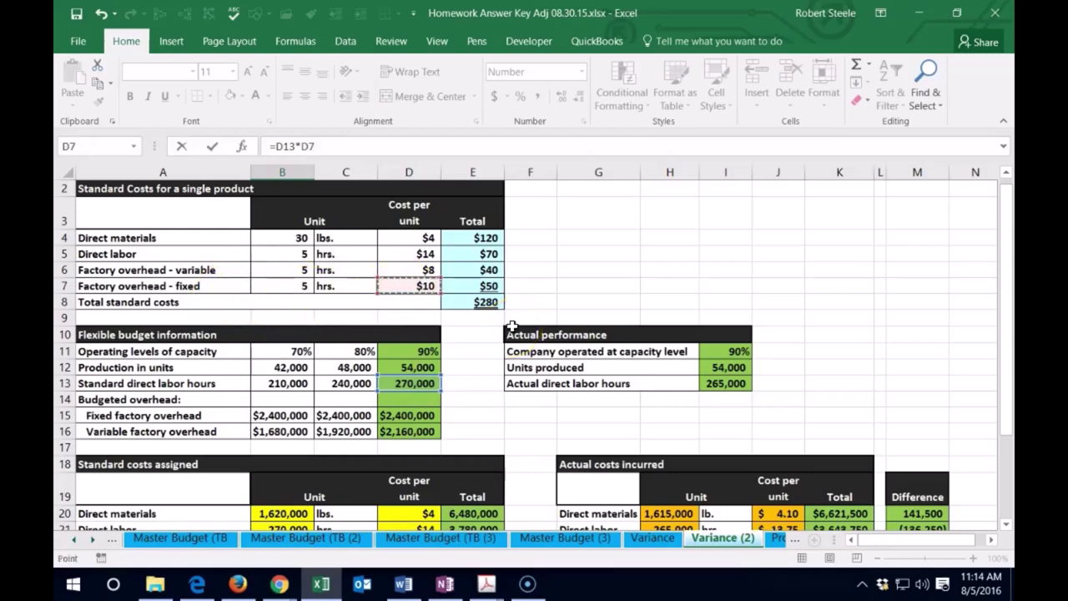
pyautogui.press('Return')
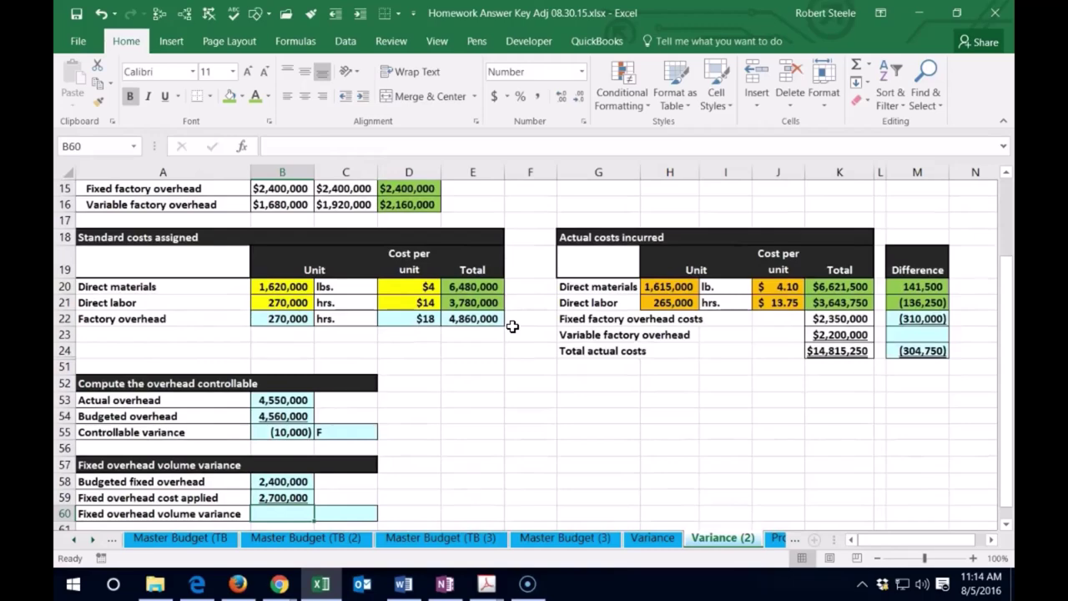
# - Calculate the fixed overhead volume variance in B60 as =B58-B59 and mark it F in C60
pyautogui.scroll(-1, 510, 334)
pyautogui.write('=')
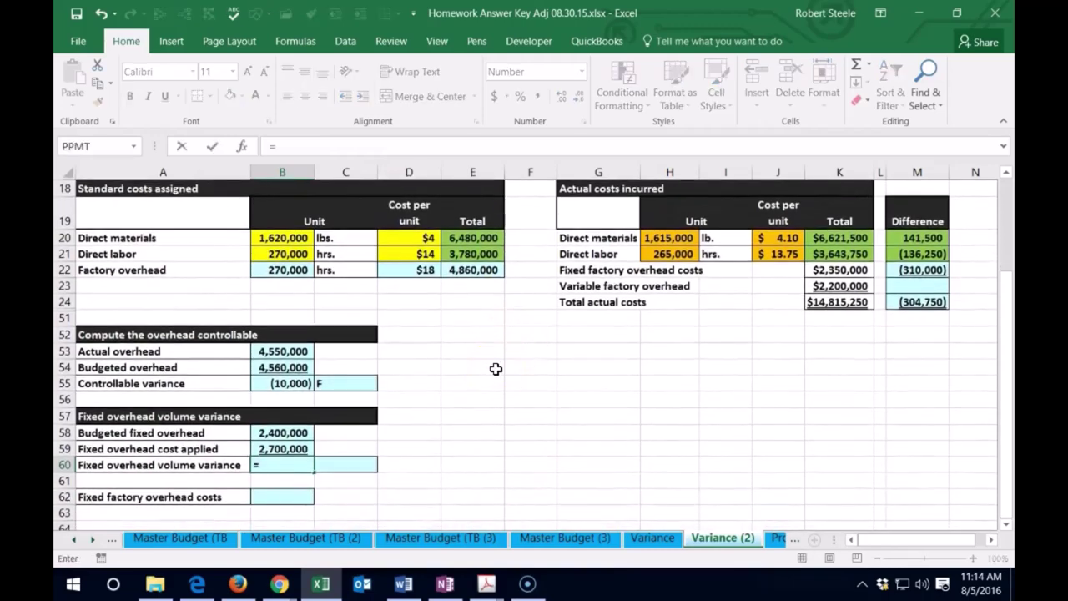
pyautogui.click(283, 433)
pyautogui.write('-')
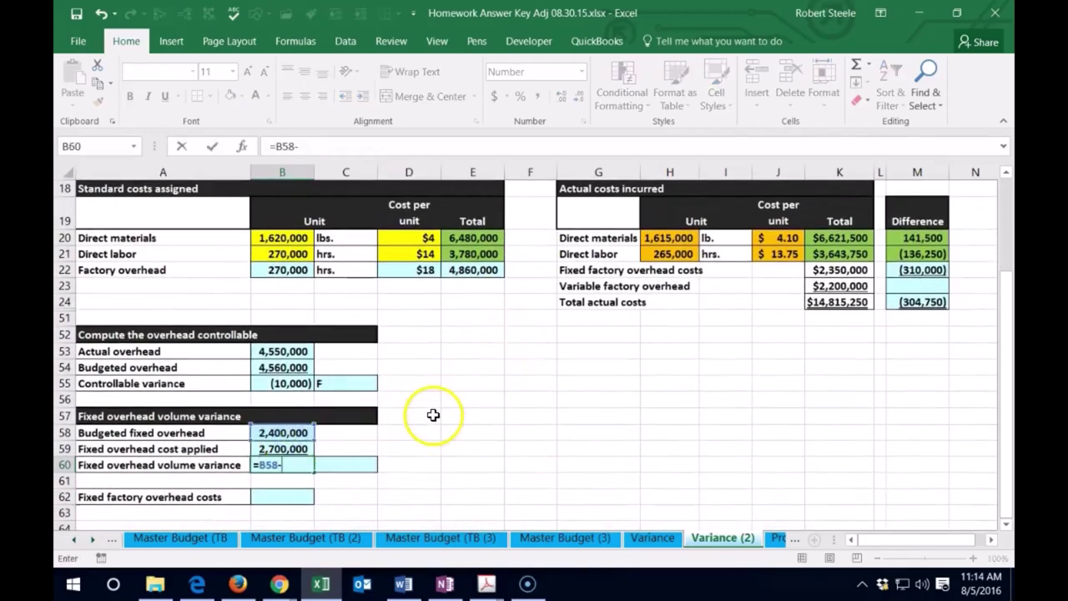
pyautogui.click(300, 449)
pyautogui.press('Tab')
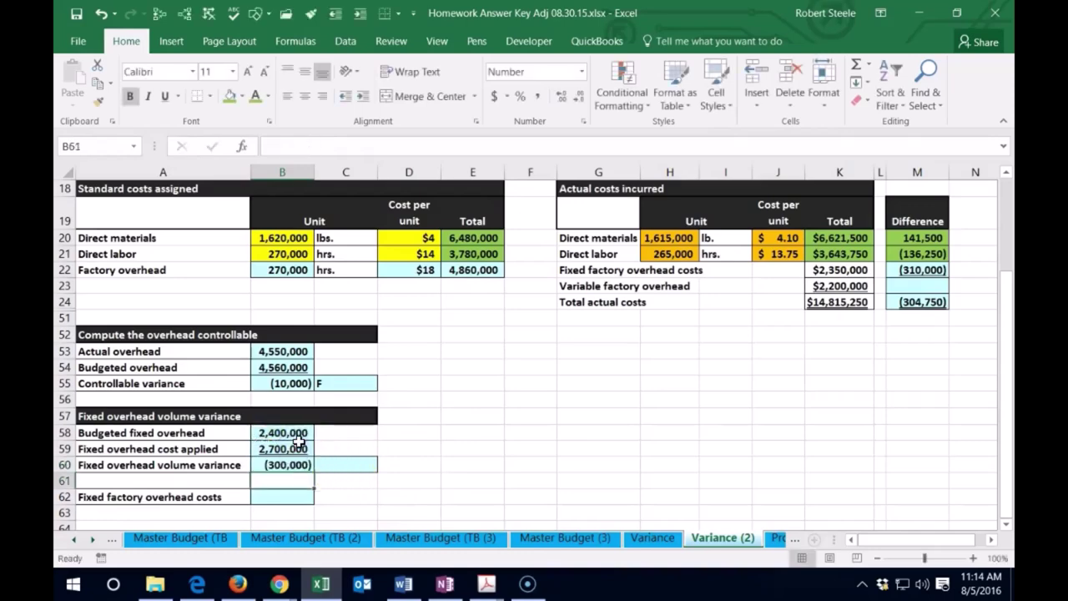
pyautogui.write('F')
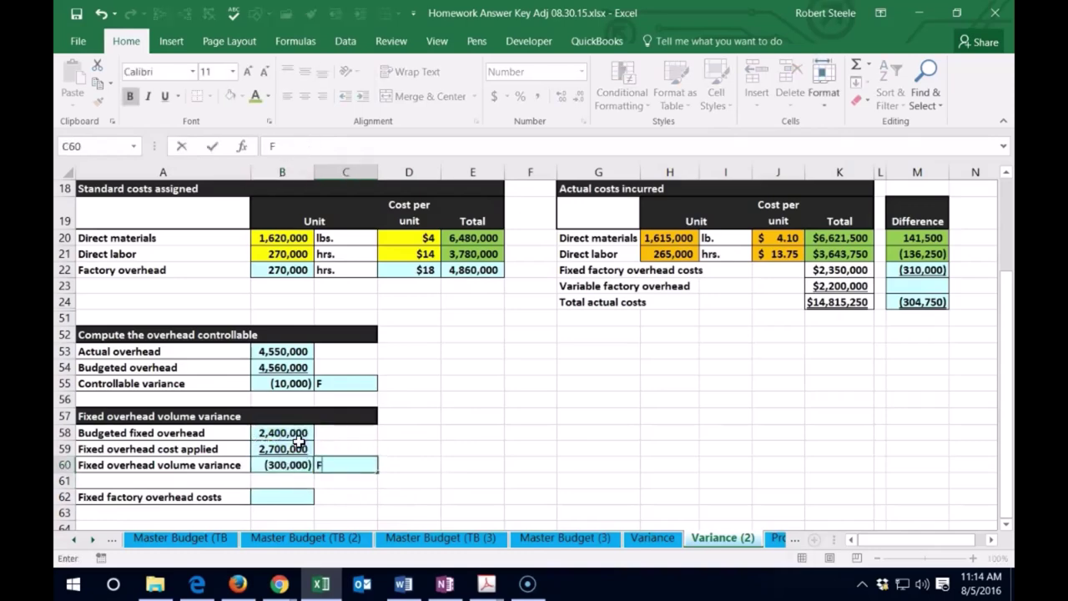
pyautogui.press('Return')
pyautogui.press('Down')
pyautogui.press('Left')
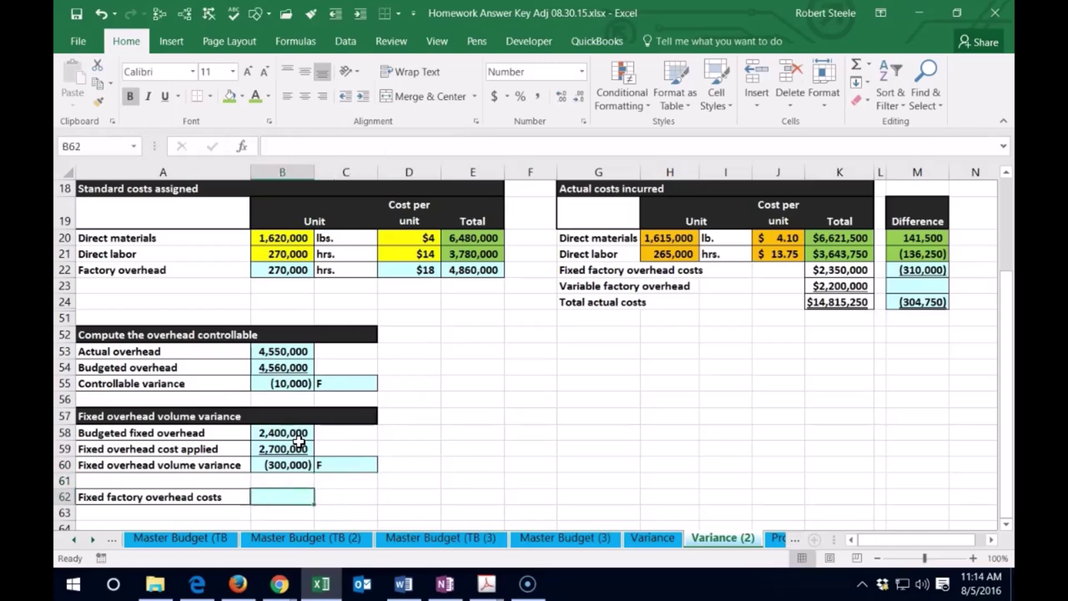
# - Calculate the fixed factory overhead costs in B62 as =B55+B60, adding the controllable variance and the fixed overhead volume variance
pyautogui.write('=')
pyautogui.click(281, 390)
pyautogui.write('+')
pyautogui.press('Up')
pyautogui.press('Up')
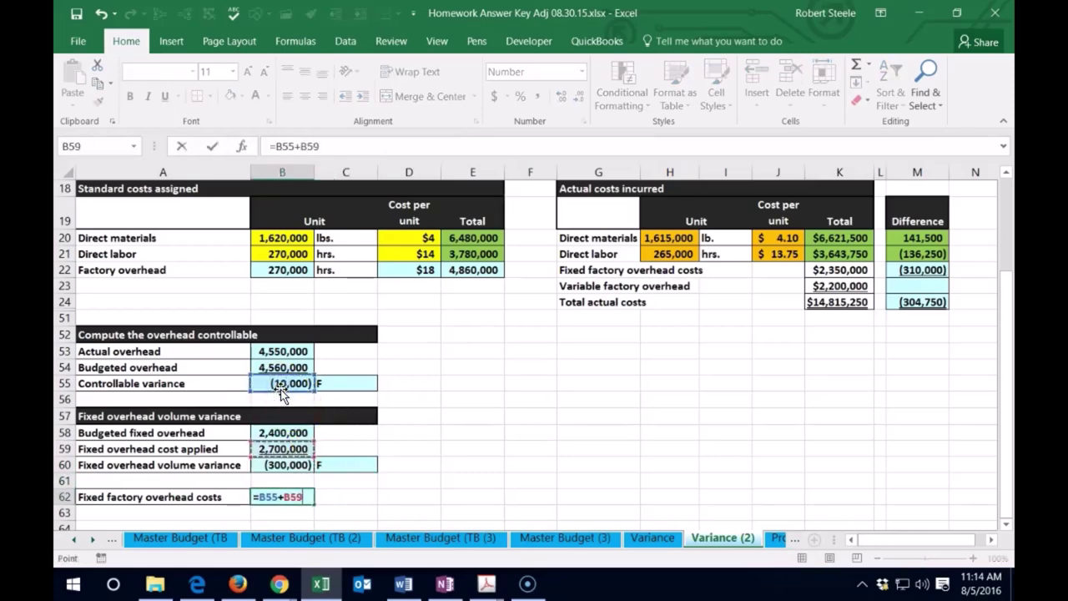
pyautogui.press('Return')
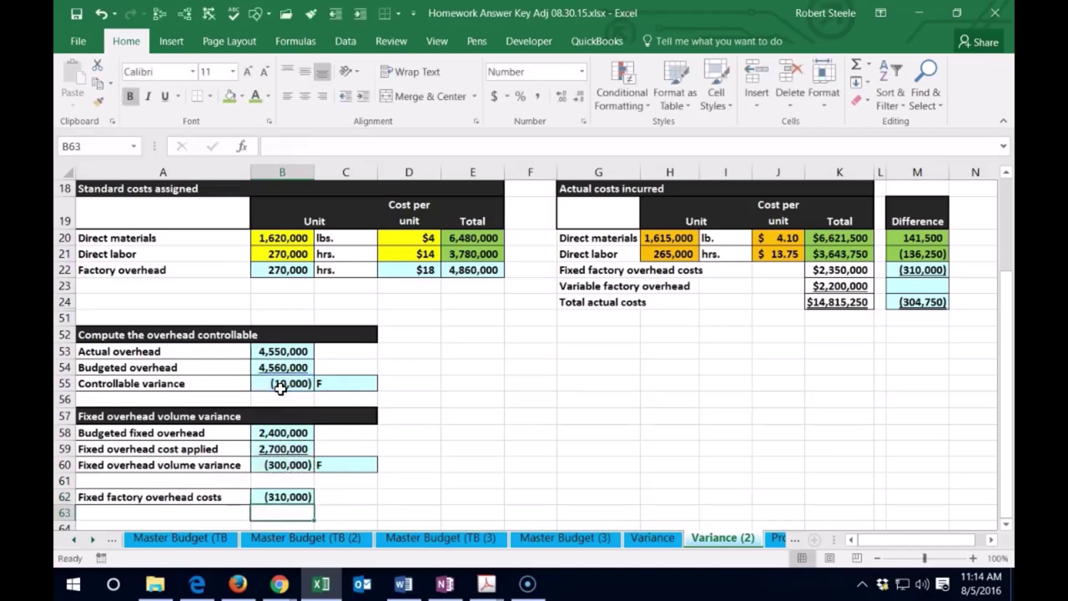
# - Fill the Difference cells M20:M22 for direct materials, direct labor and factory overhead with green
pyautogui.scroll(-1, 404, 498)
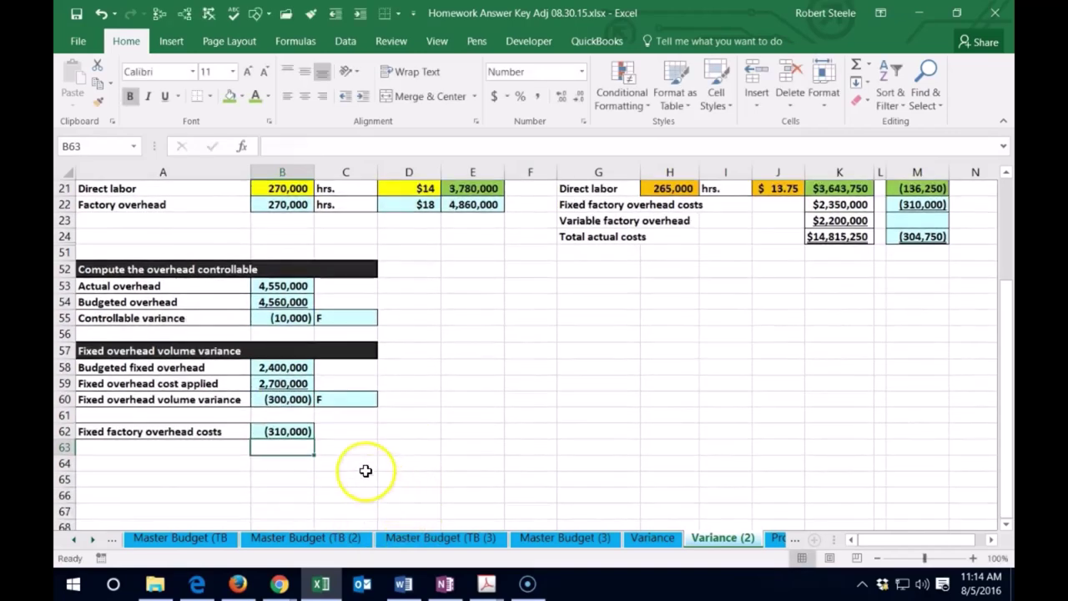
pyautogui.click(916, 204)
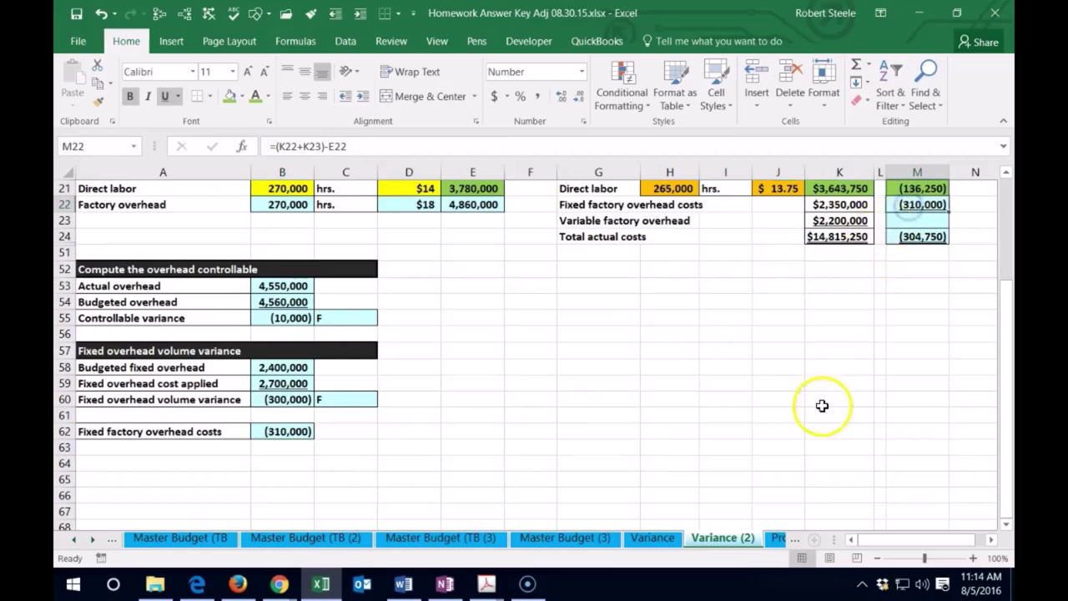
pyautogui.scroll(1, 823, 392)
pyautogui.moveTo(915, 238); pyautogui.dragTo(911, 265)
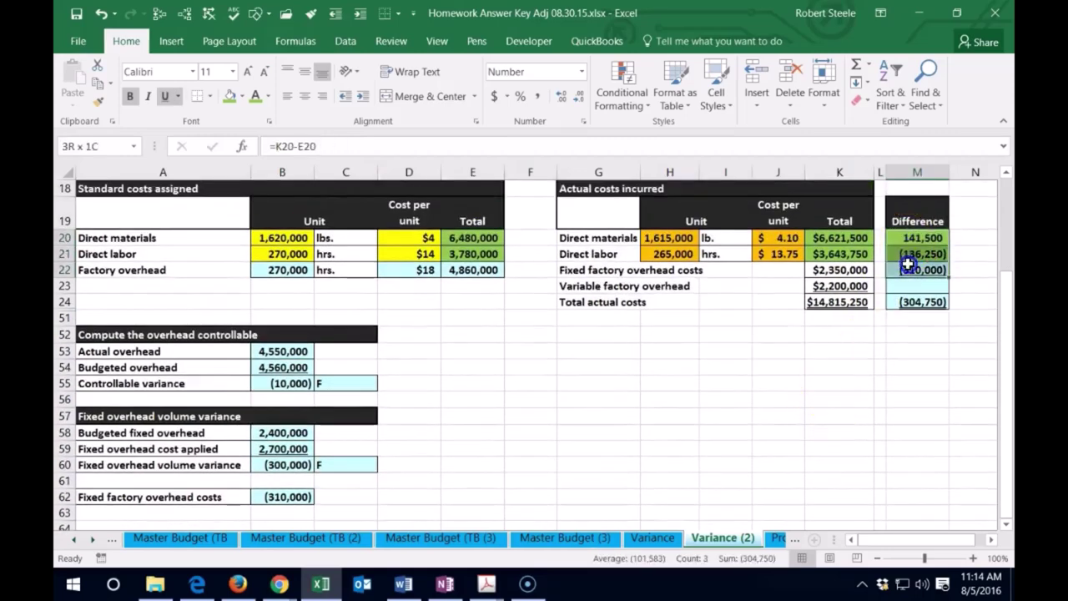
pyautogui.rightClick(907, 264)
pyautogui.click(740, 341)
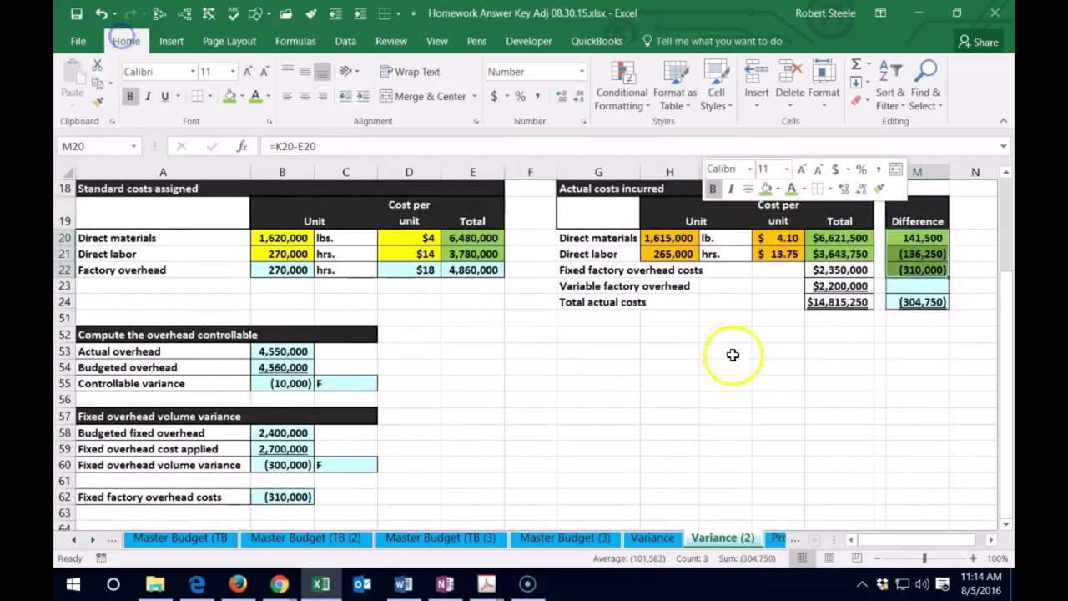
pyautogui.click(730, 362)
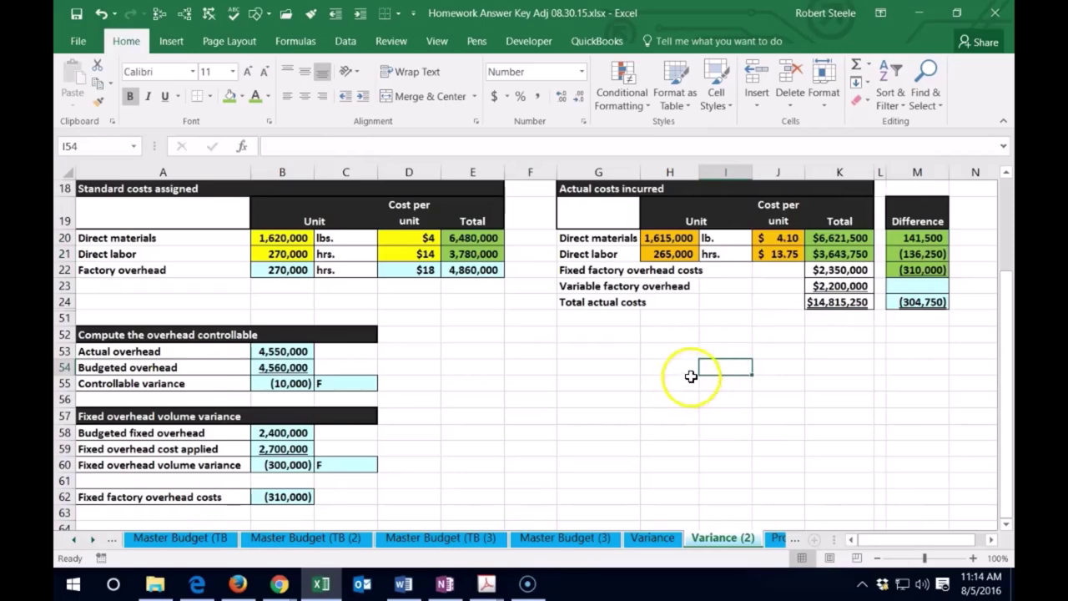